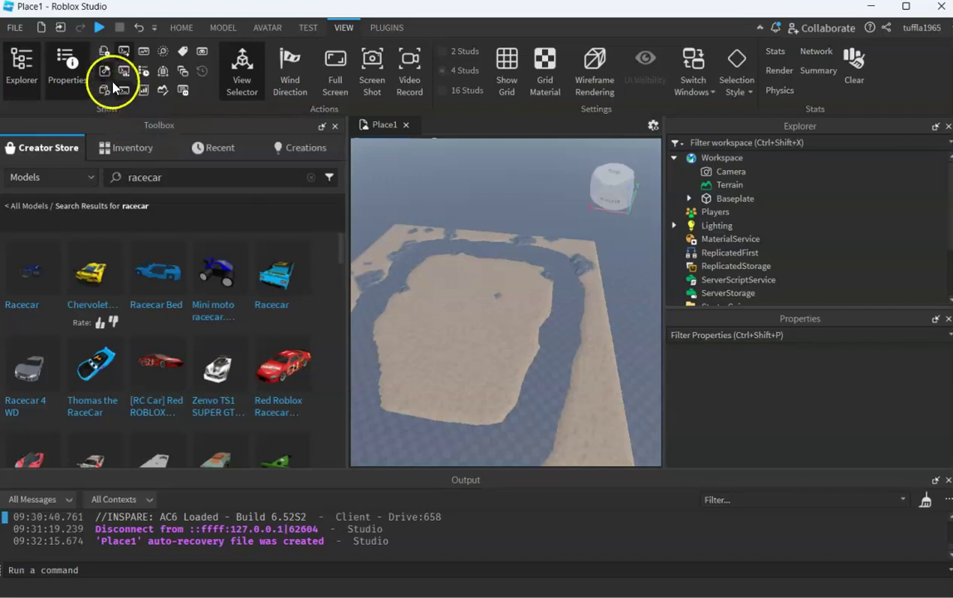
Insert the Chervolet Racecar model from the Creator Store's racecar results and accept its script notice.
click(105, 72)
click(104, 72)
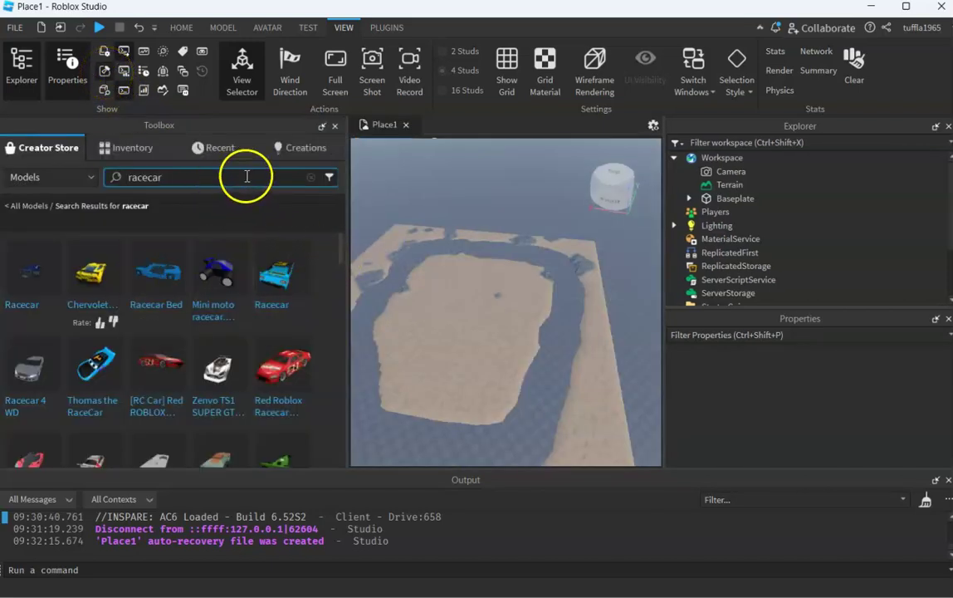
click(130, 181)
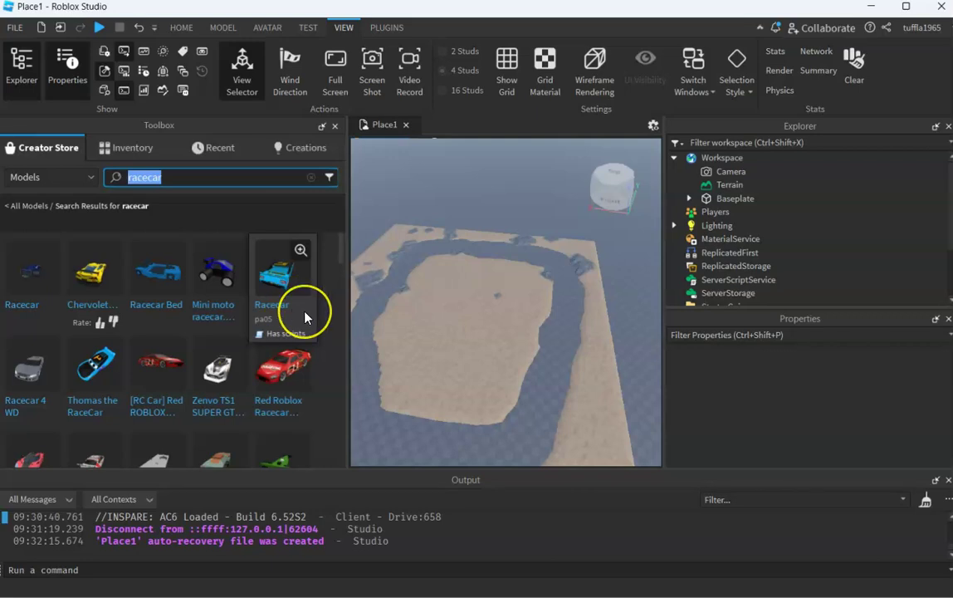
click(107, 284)
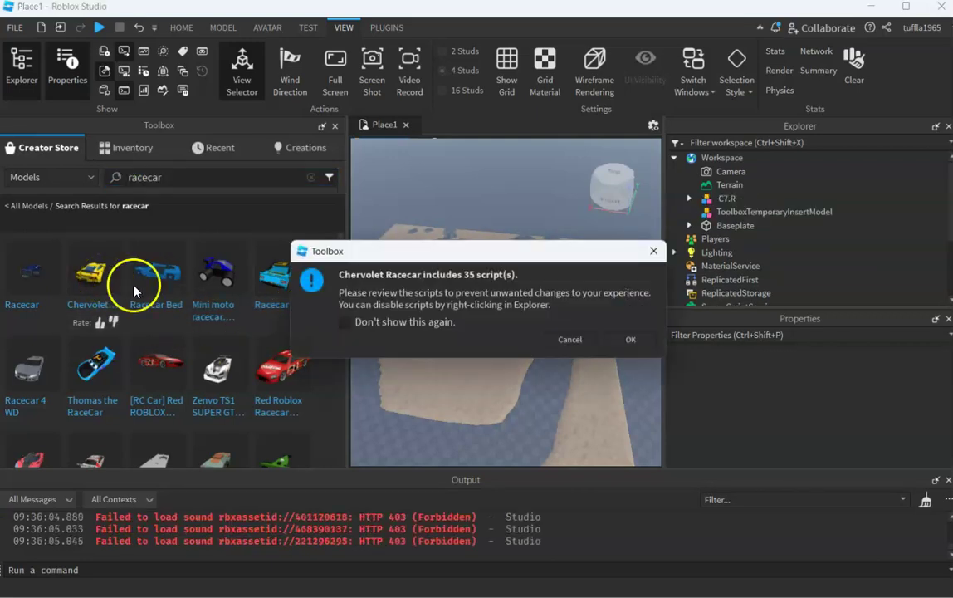
click(622, 340)
Move the yellow racecar from the central sand area onto the right-hand stretch of the track.
scroll(531, 336, down, 5)
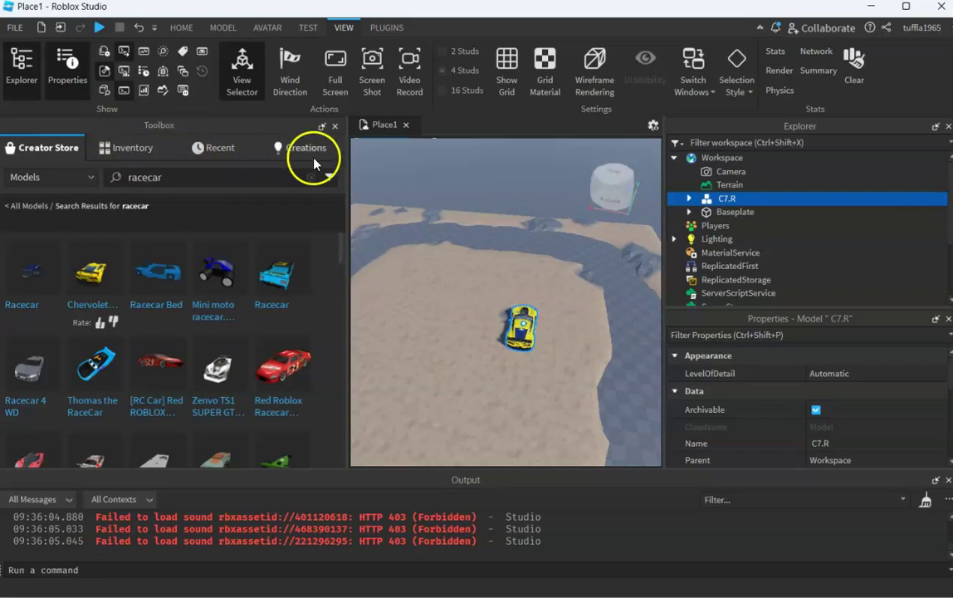
click(182, 28)
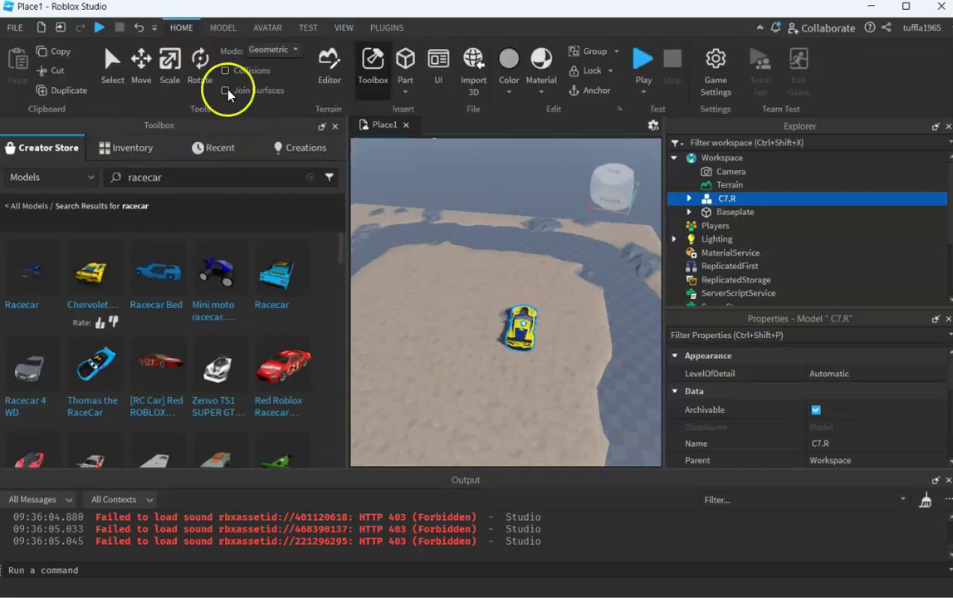
click(135, 68)
drag(569, 328, 686, 345)
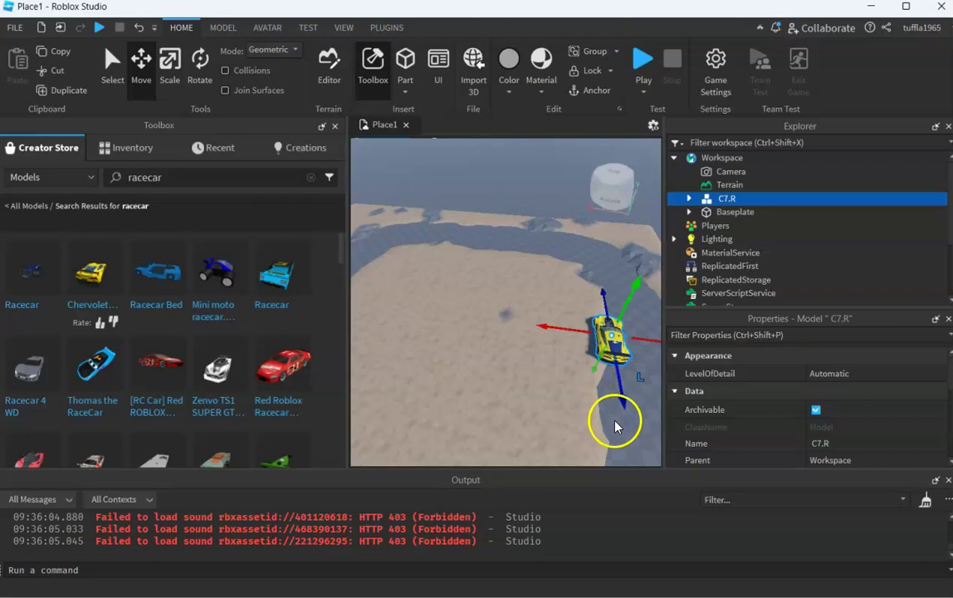
scroll(617, 421, down, 3)
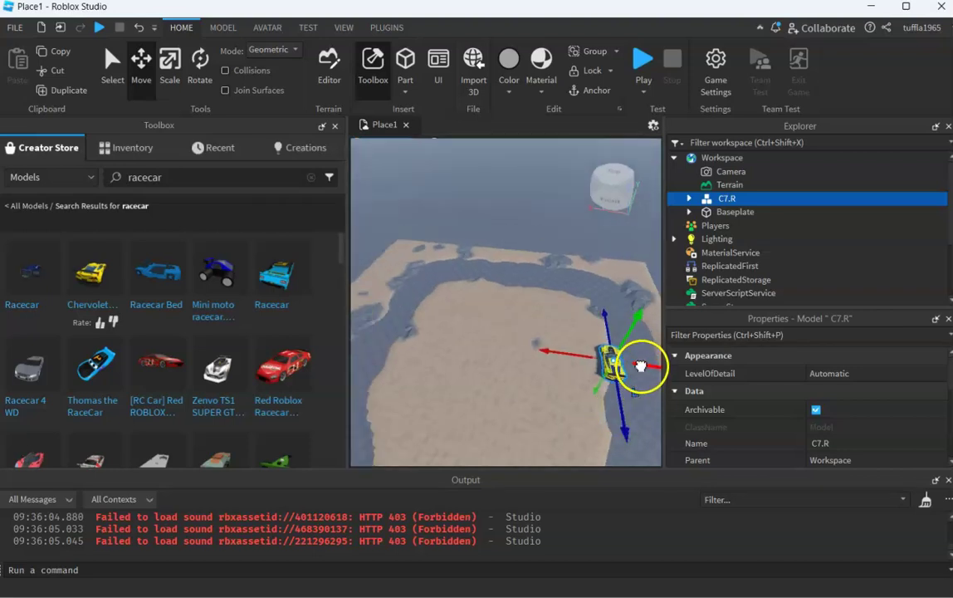
drag(640, 366, 665, 367)
mouse_move(590, 358)
mouse_down()
mouse_move(606, 357)
mouse_move(604, 372)
mouse_up()
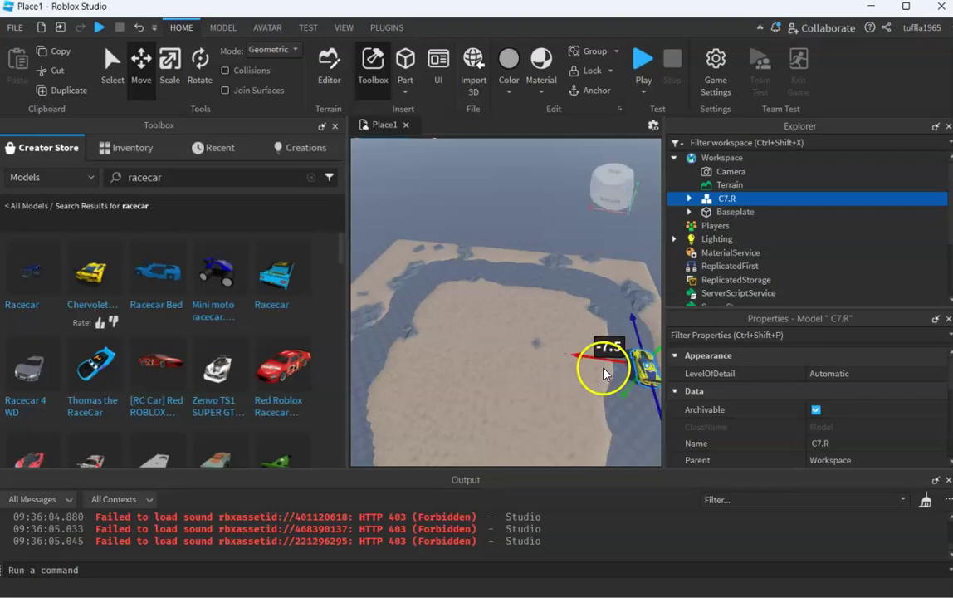
Scale the yellow racecar down slightly to fit the track, and deselect it.
click(169, 62)
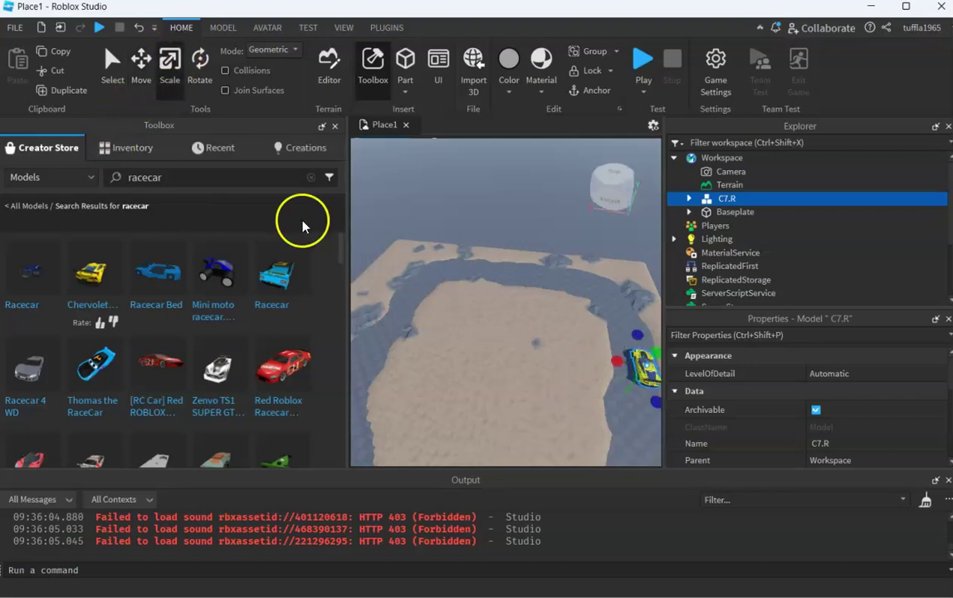
drag(617, 362, 641, 344)
drag(657, 400, 650, 400)
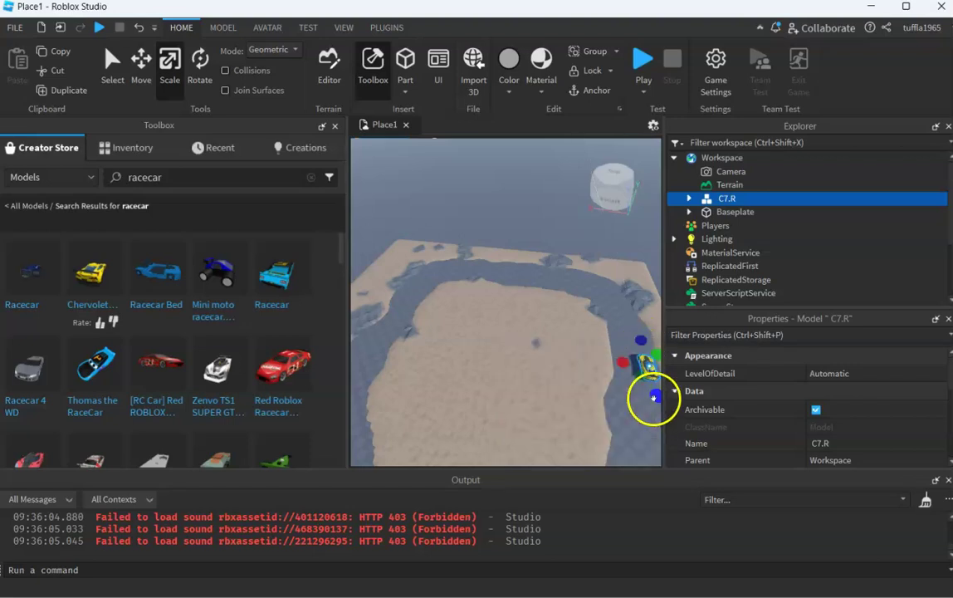
click(516, 430)
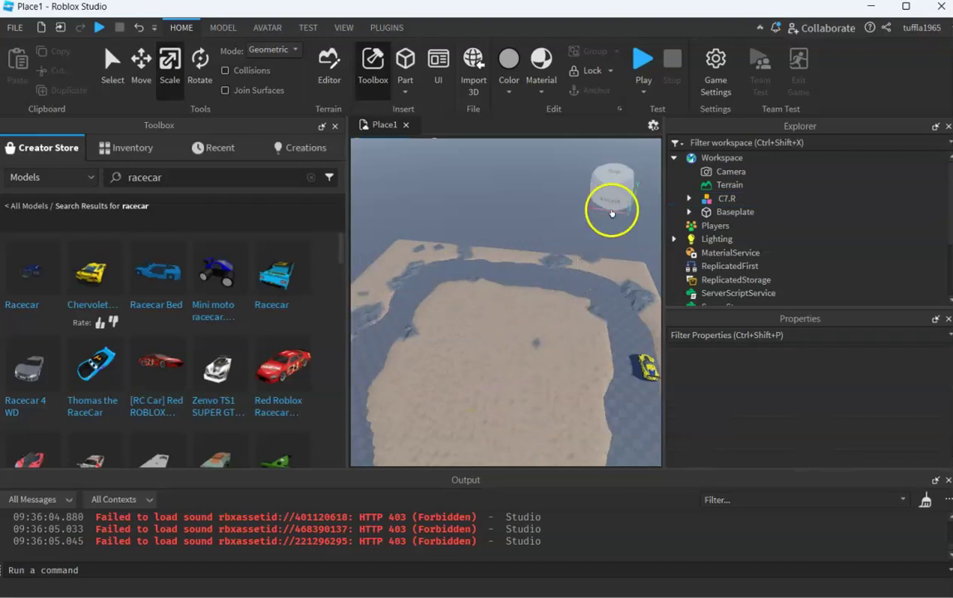
Start a playtest and run the character across the sand to the yellow racecar.
click(644, 69)
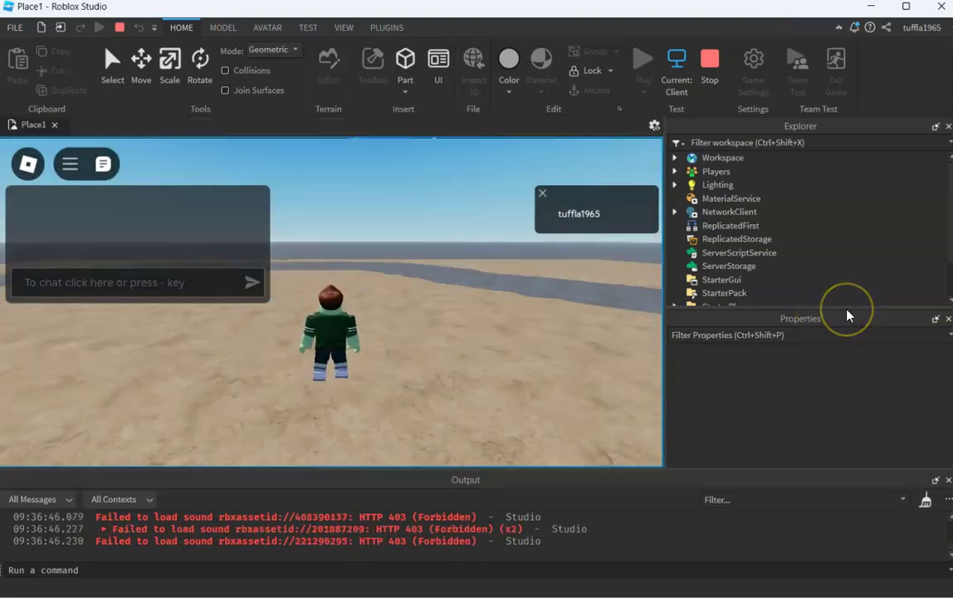
key(w)
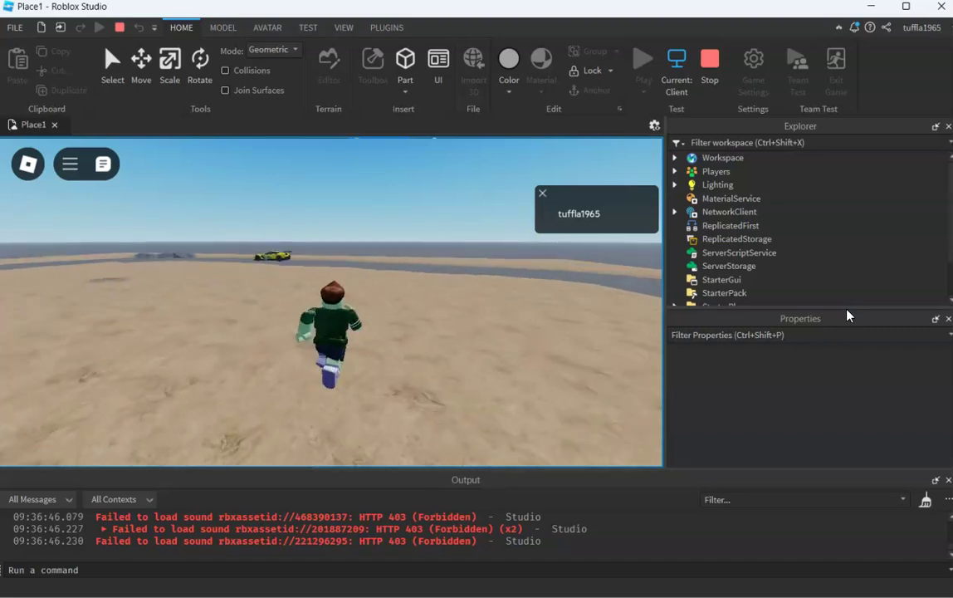
key(w)
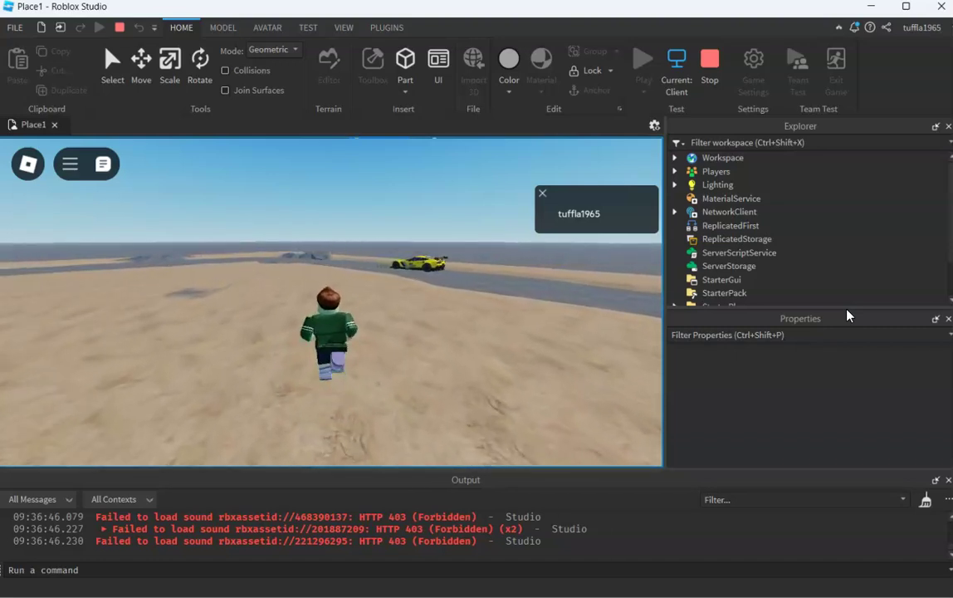
key(w)
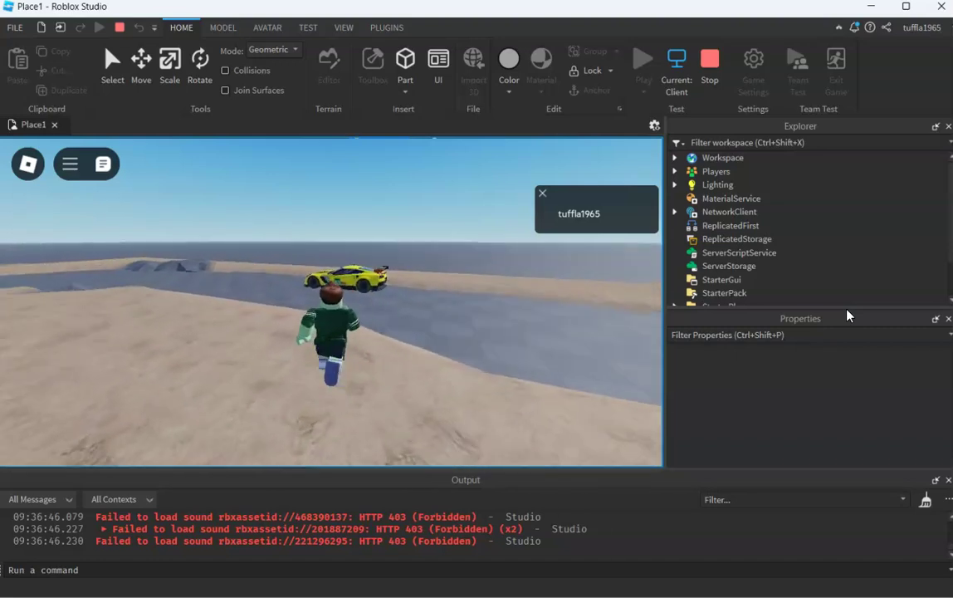
key(w)
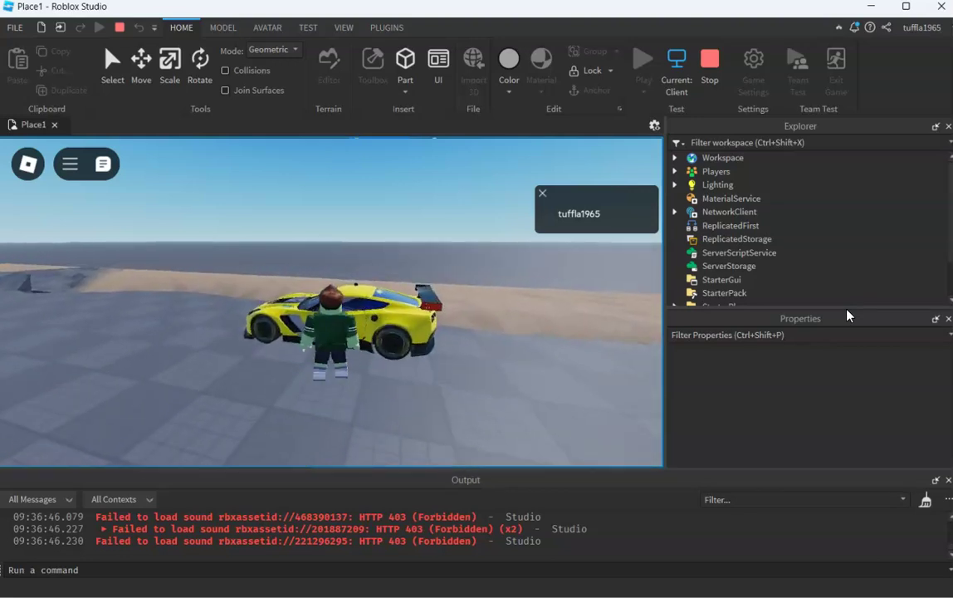
Board the yellow racecar, test-drive it along the track with turns and braking, and end the playtest.
key(w)
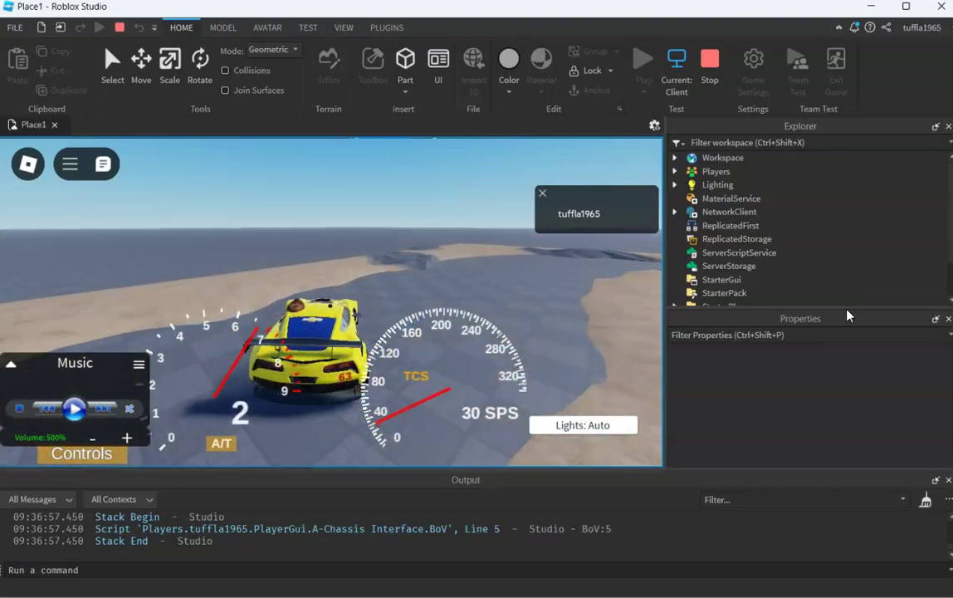
key(w)
key(d)
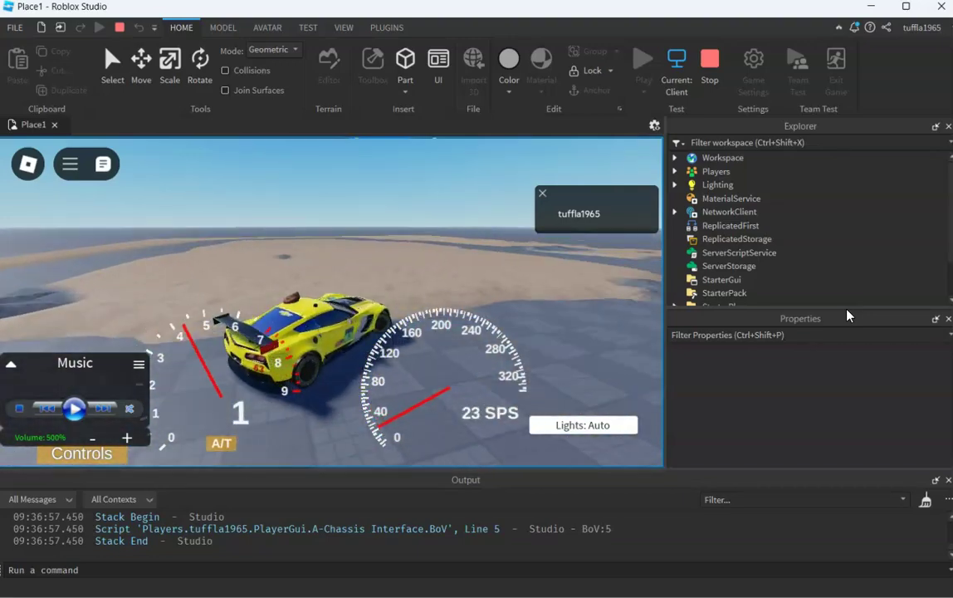
key(a)
key(w)
key(a)
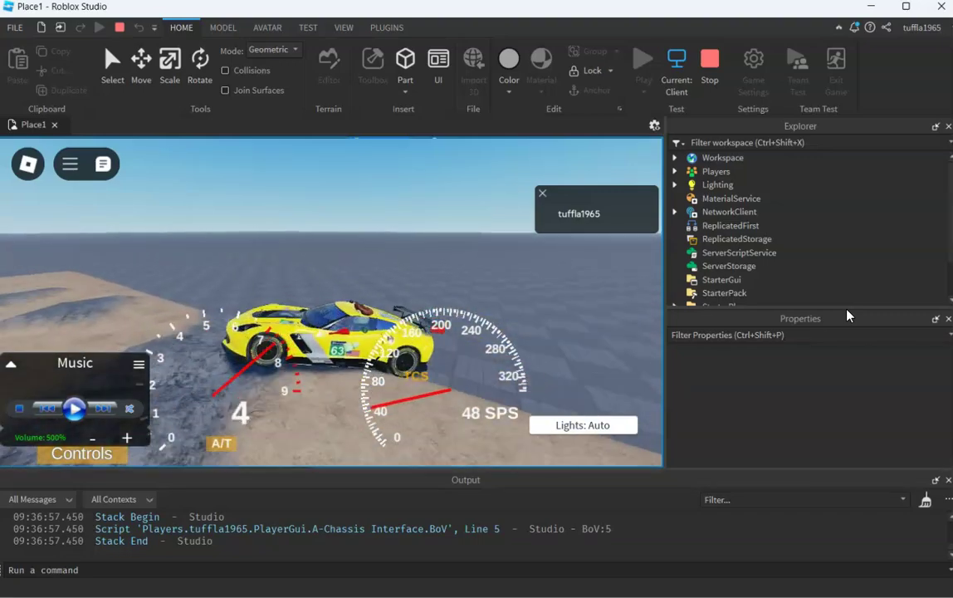
key(d)
key(w)
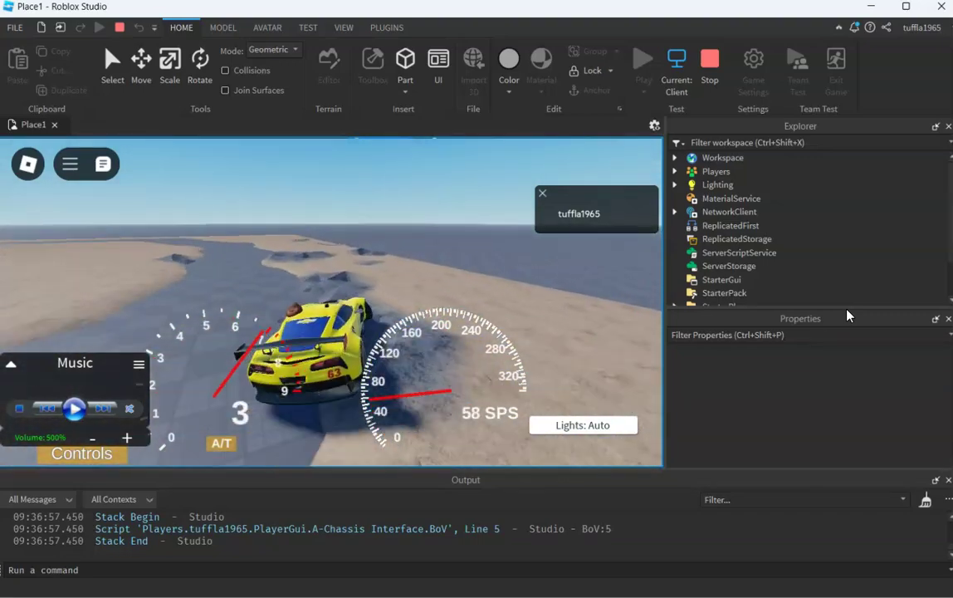
key(a)
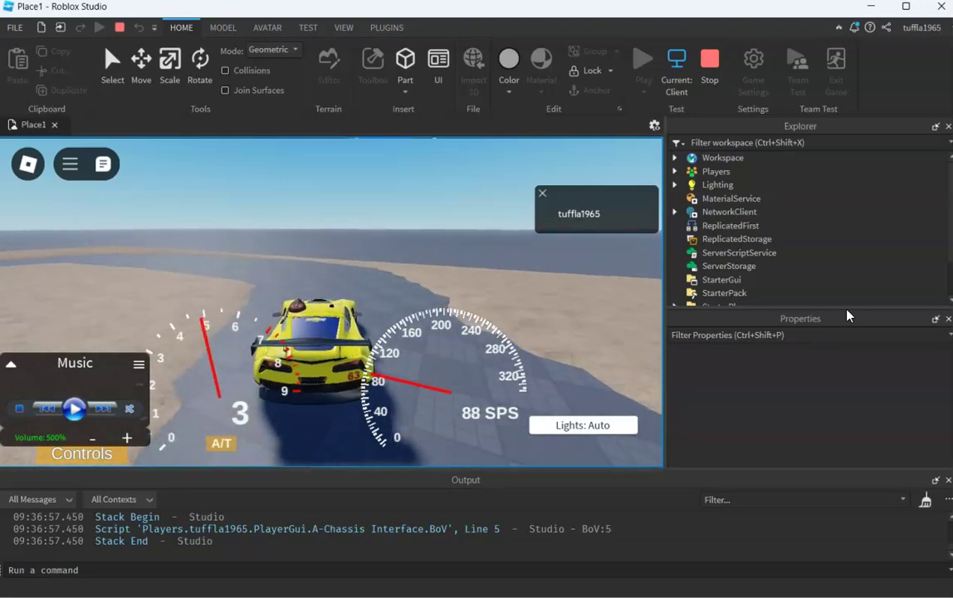
key(s)
key(a)
key(s)
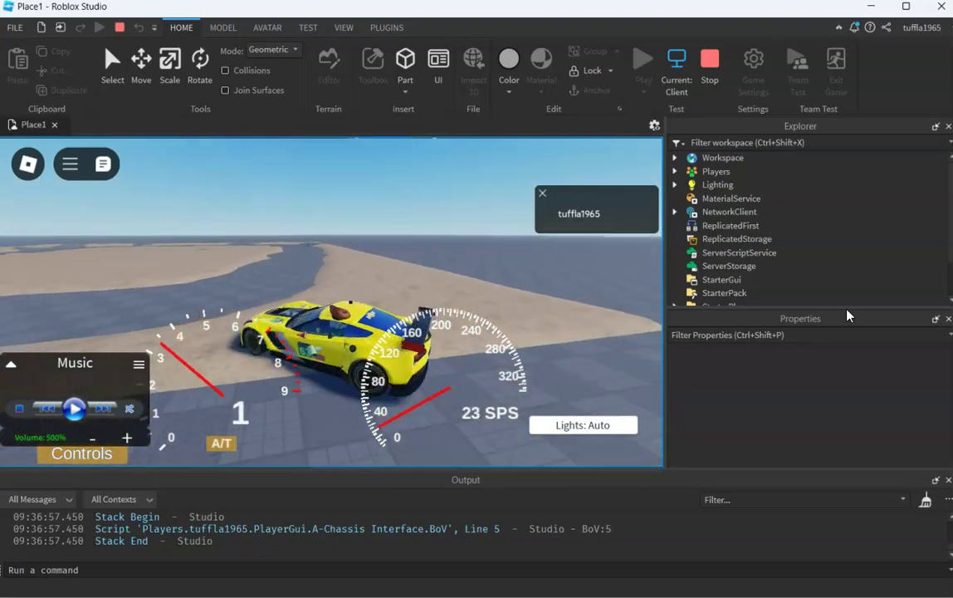
click(712, 58)
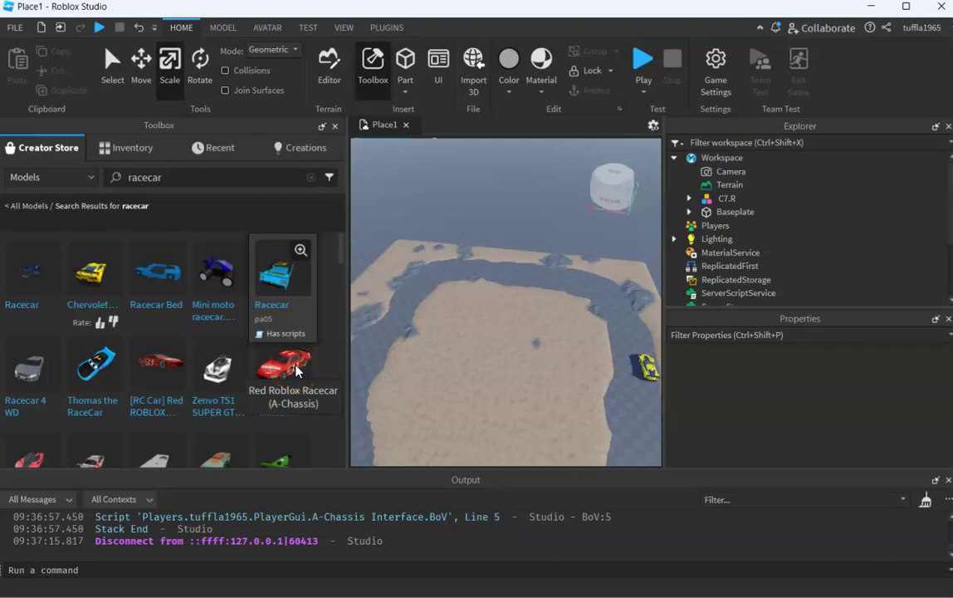
Insert the Red Roblox Racecar (A-Chassis) model from the Creator Store and accept its script notice.
click(298, 374)
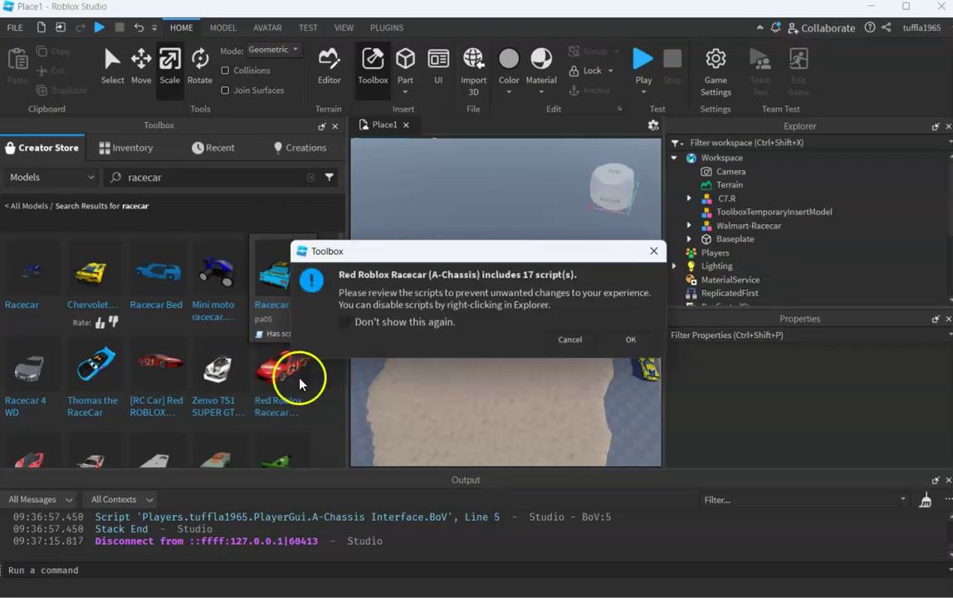
click(628, 341)
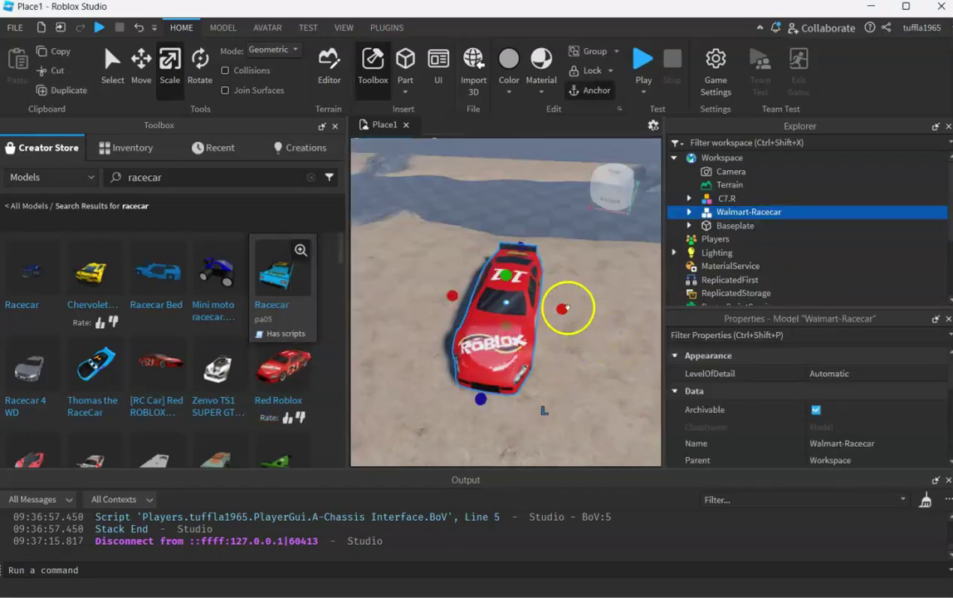
Rotate the red racecar a quarter turn about its vertical axis and move it about 37.6 studs onto the track's far stretch.
scroll(601, 319, down, 5)
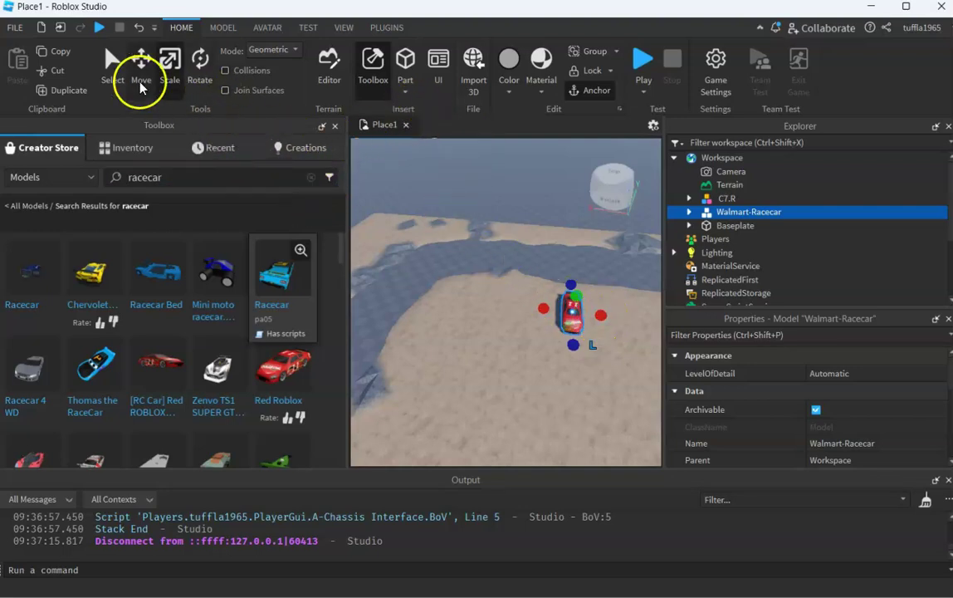
click(210, 77)
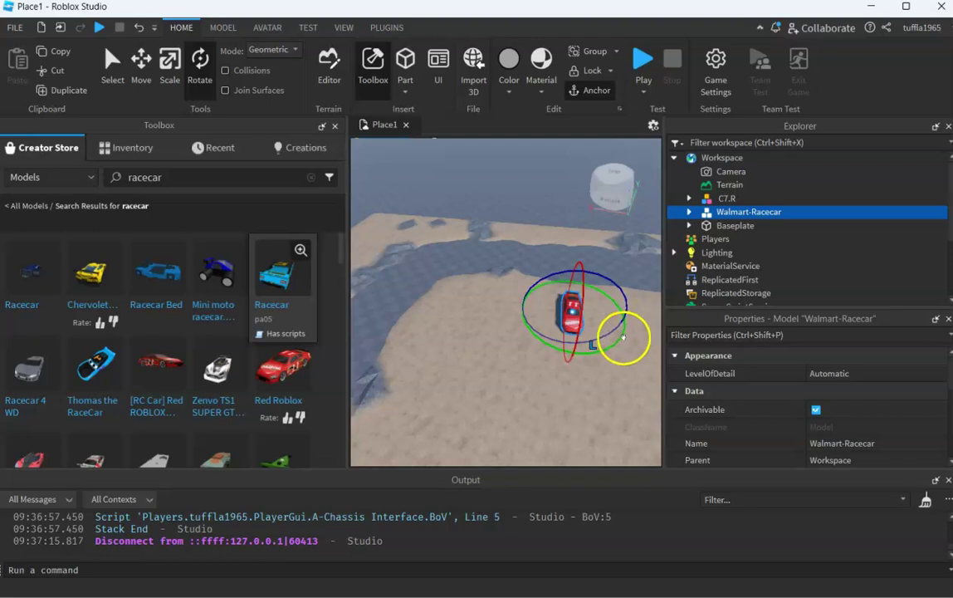
drag(623, 335, 560, 336)
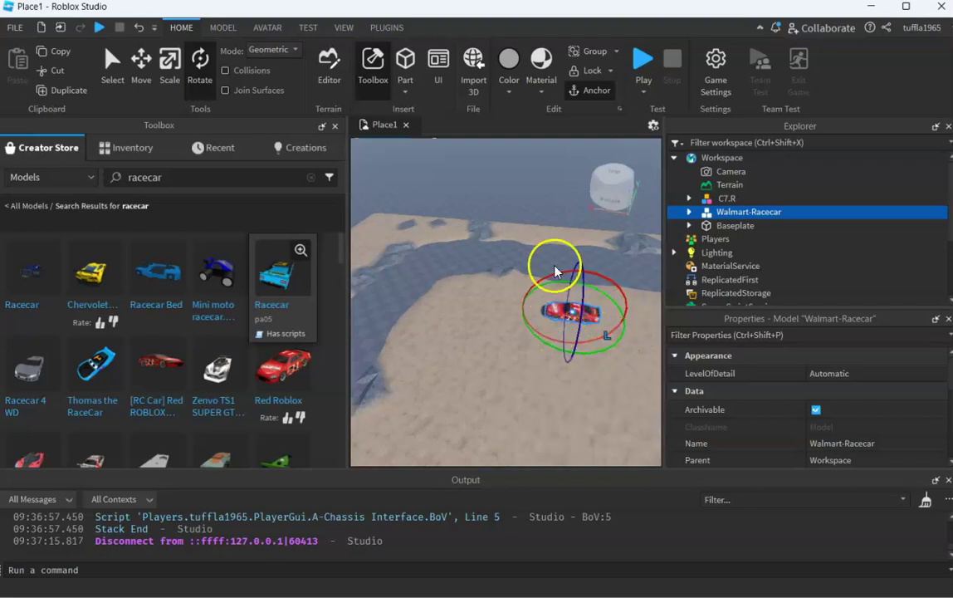
click(137, 63)
drag(569, 281, 561, 228)
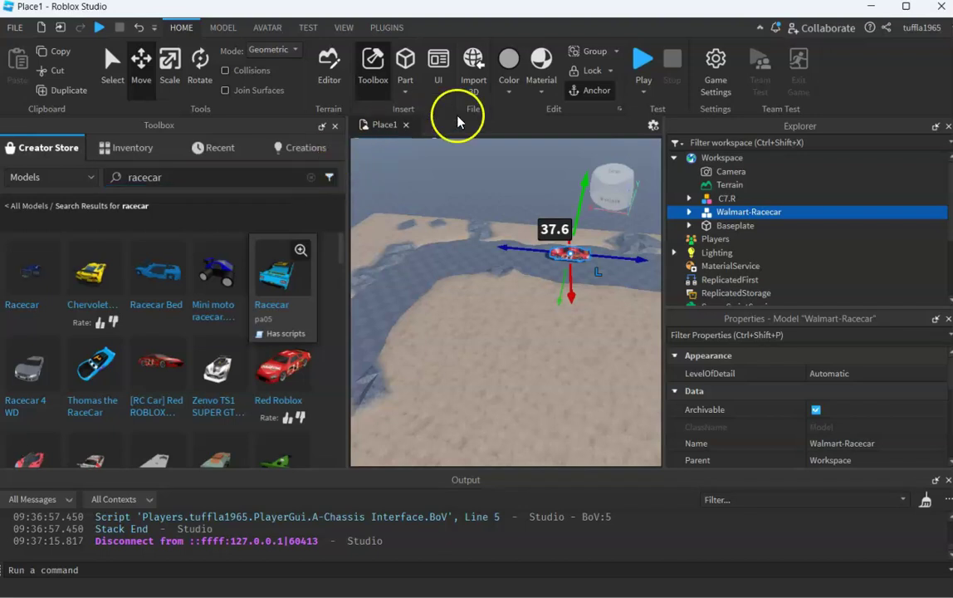
Start a playtest, run the character to the red racecar on the track and board it.
click(642, 58)
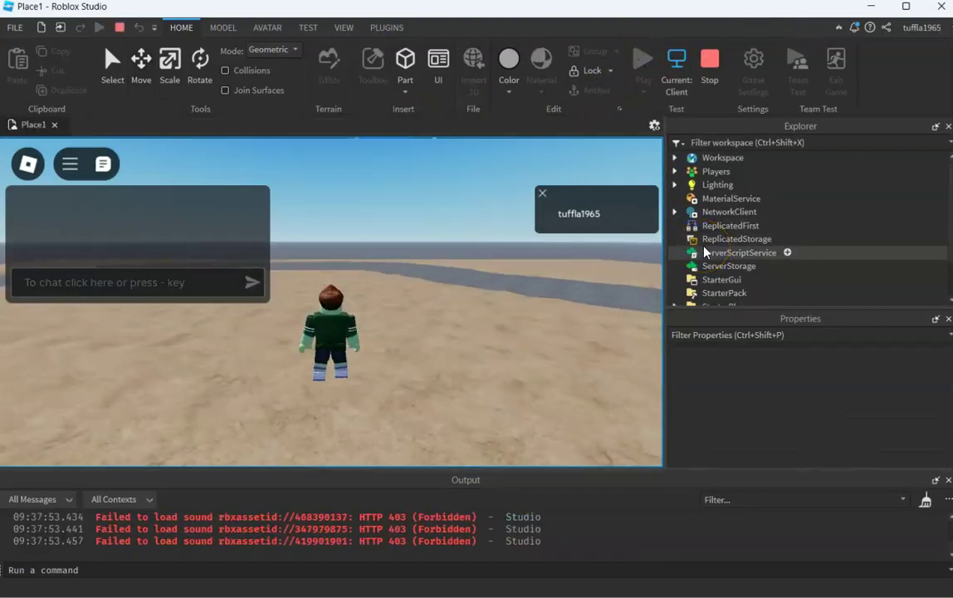
key(w)
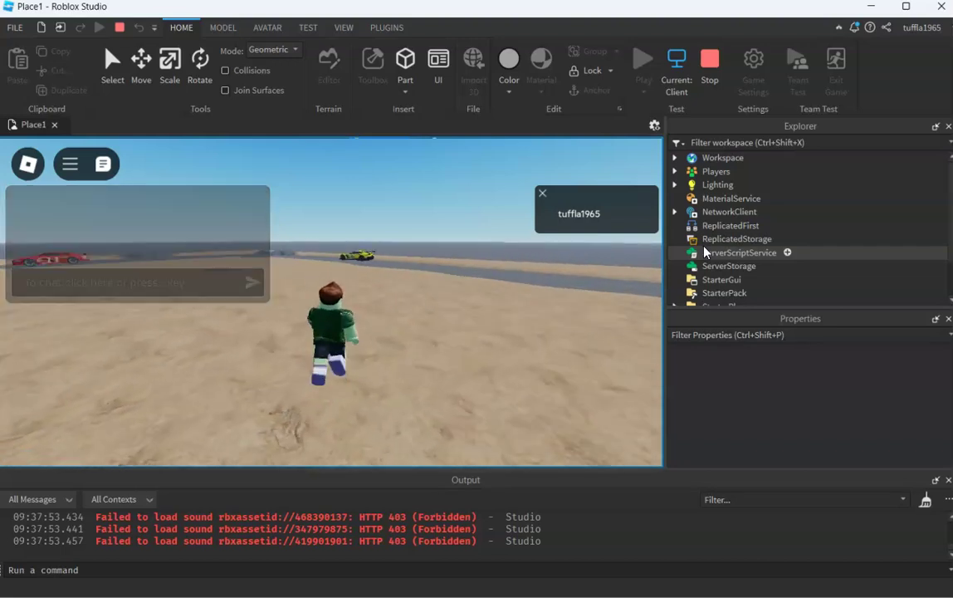
key(a)
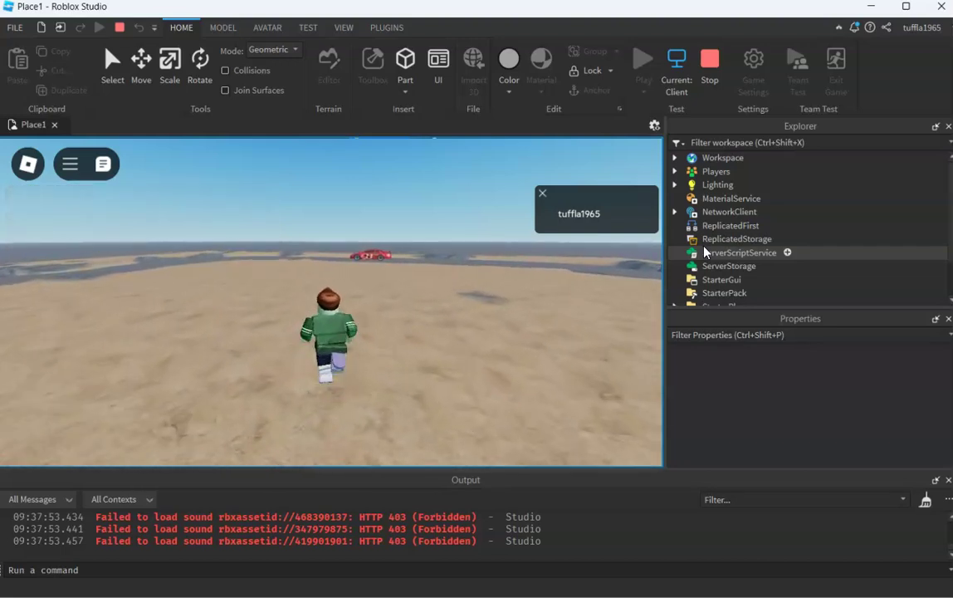
key(w)
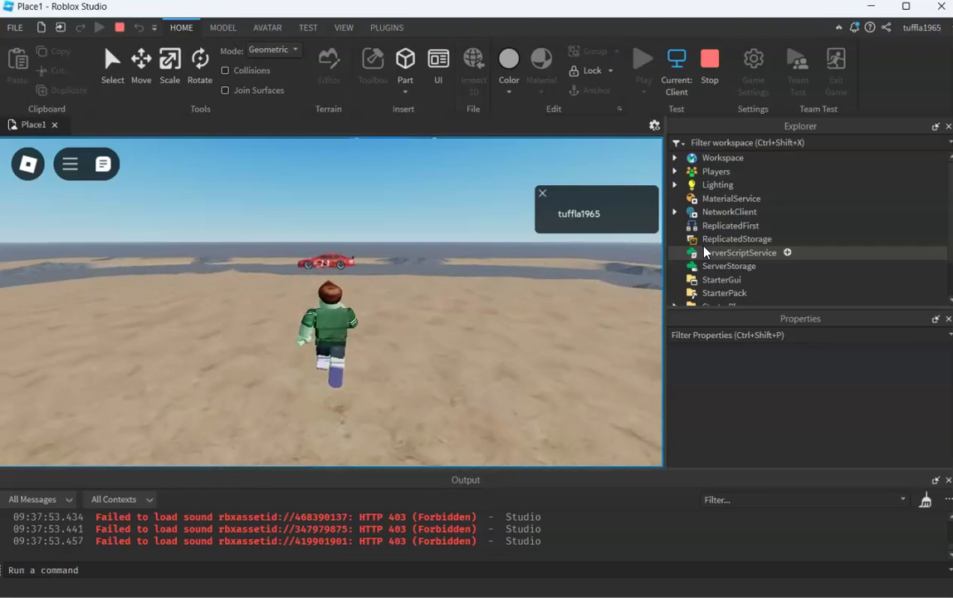
key(w)
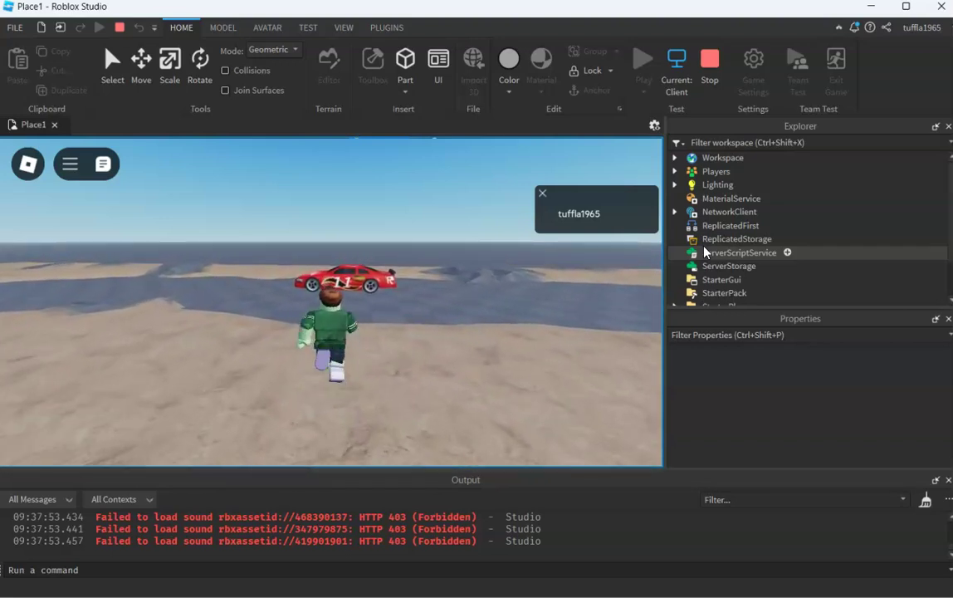
key(w)
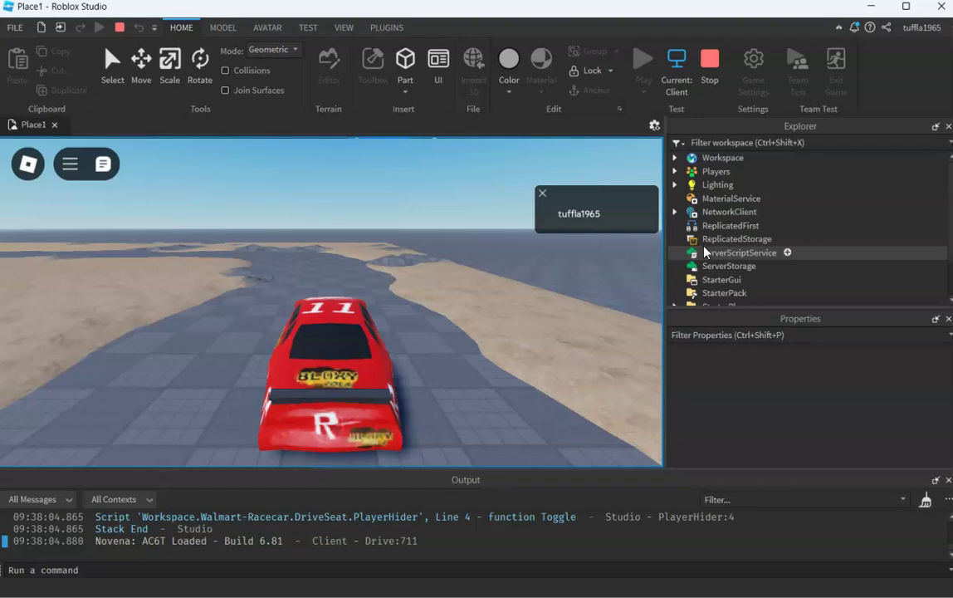
Get the character out of the red racecar, walk it around beside the car and board the car again.
key(space)
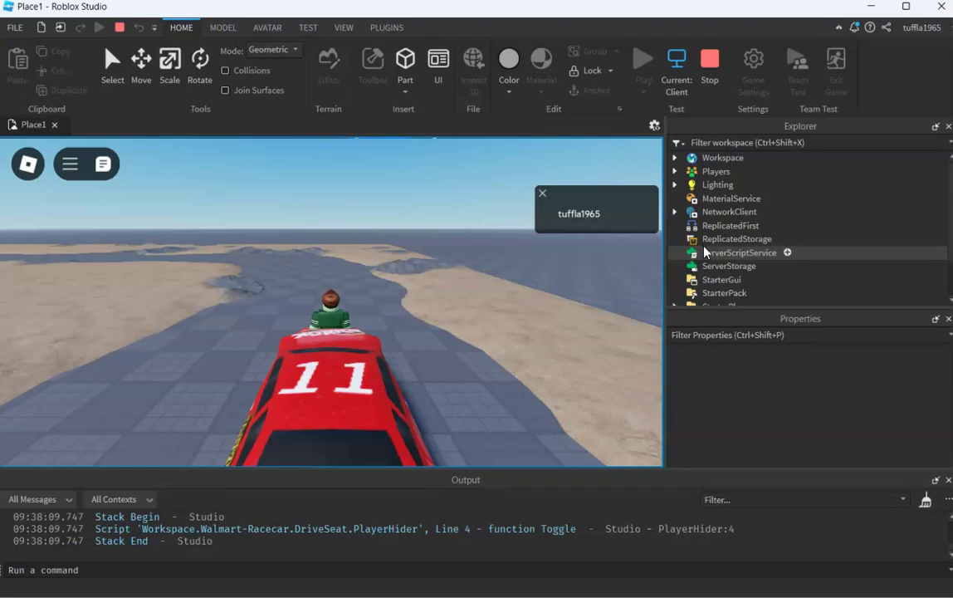
key(s)
key(w)
key(space)
key(Left)
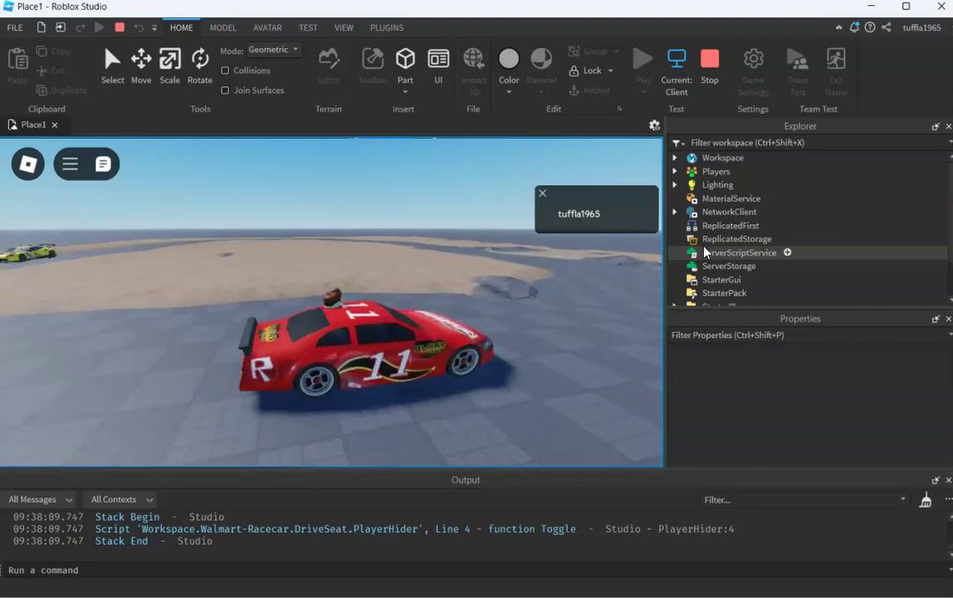
key(space)
key(w)
key(Left)
key(Left)
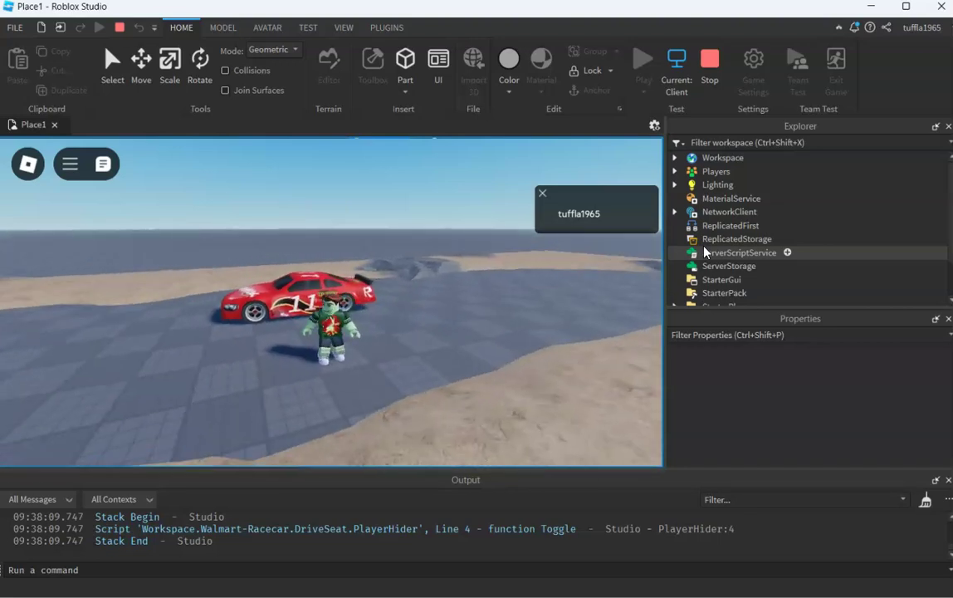
key(w)
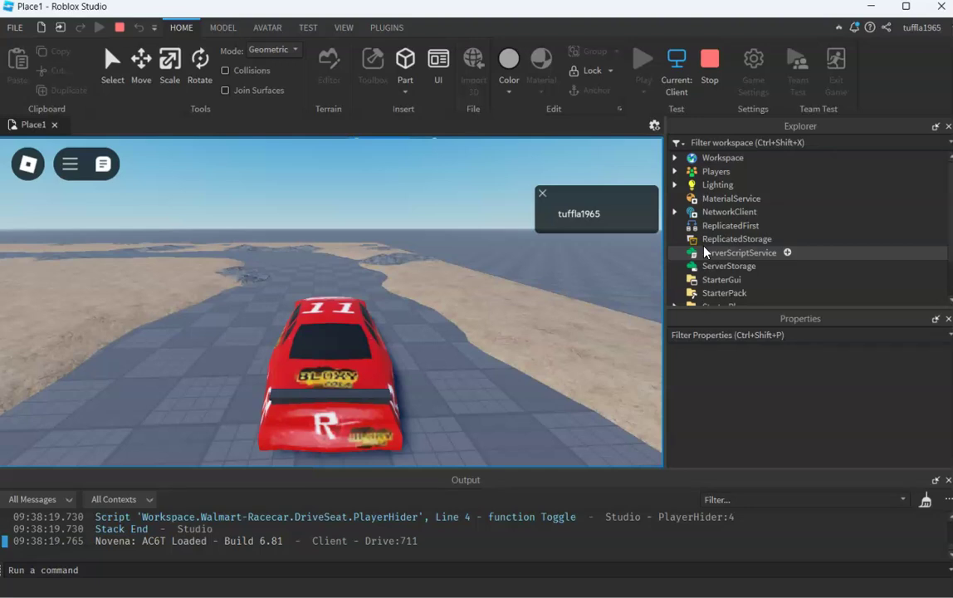
End the playtest and delete the Walmart-Racecar model from the workspace.
click(605, 246)
click(102, 164)
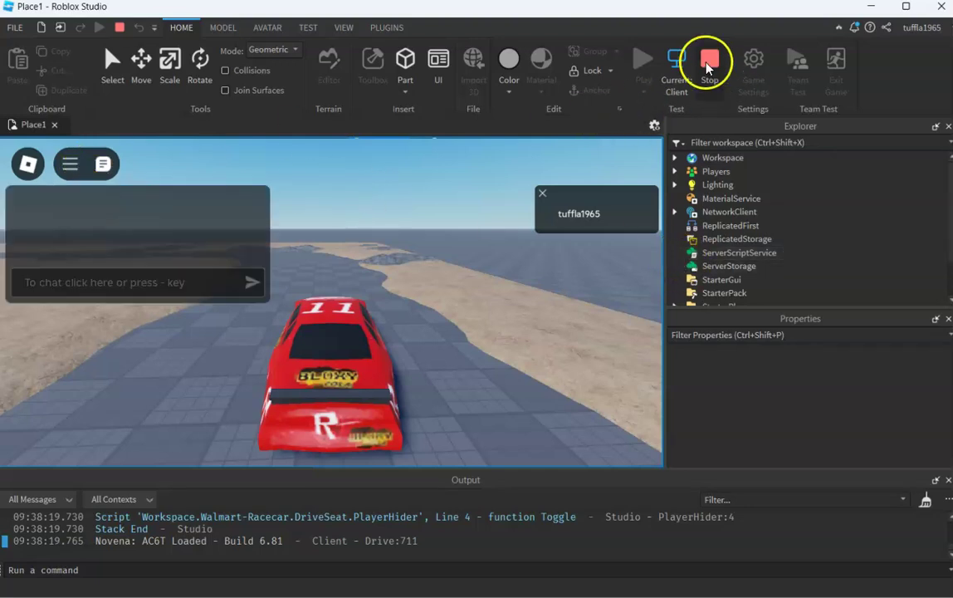
click(710, 63)
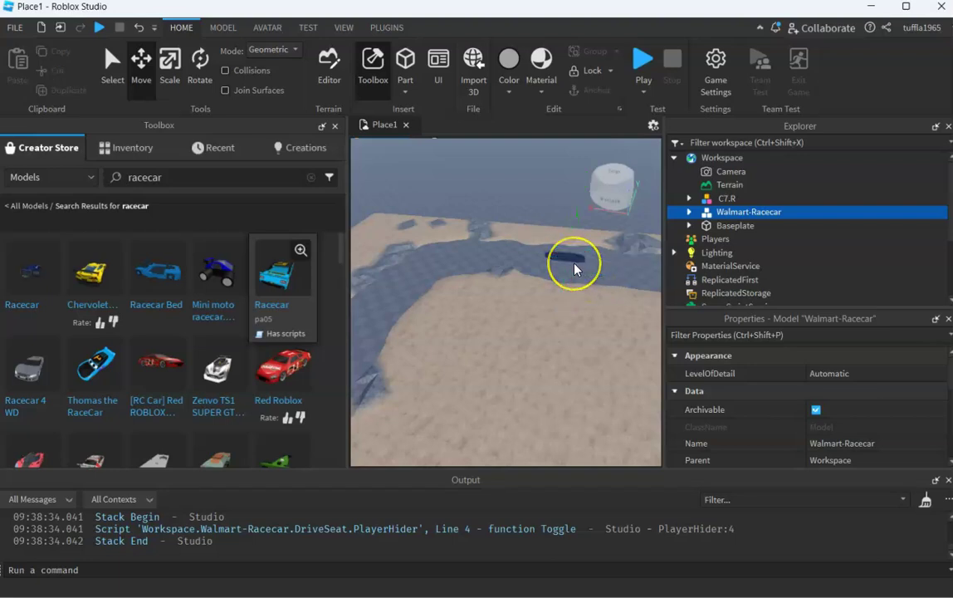
key(Delete)
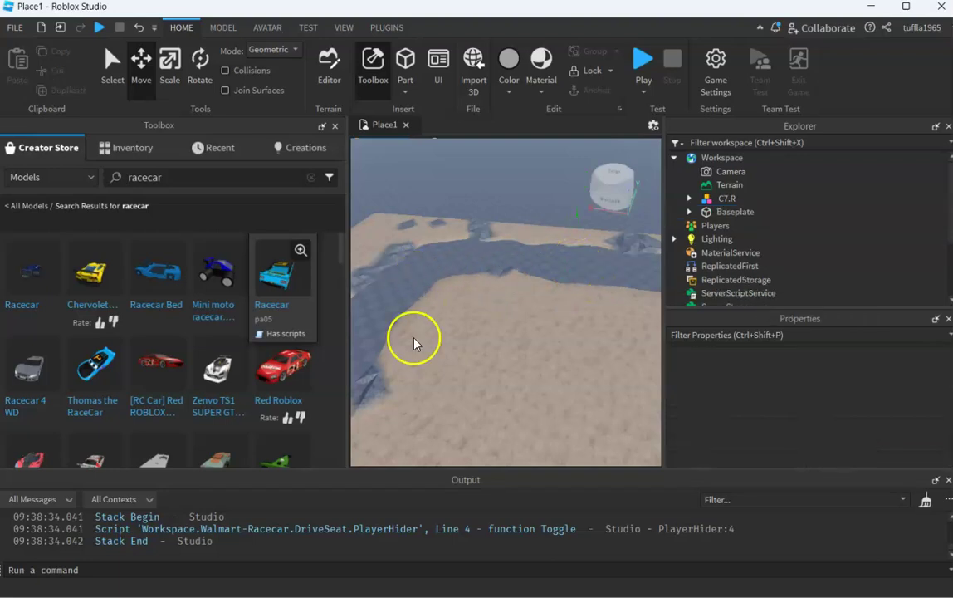
Find the Roblox Red Racecar further down the Creator Store racecar results, insert it and accept its script notice.
scroll(236, 321, down, 2)
scroll(245, 323, down, 4)
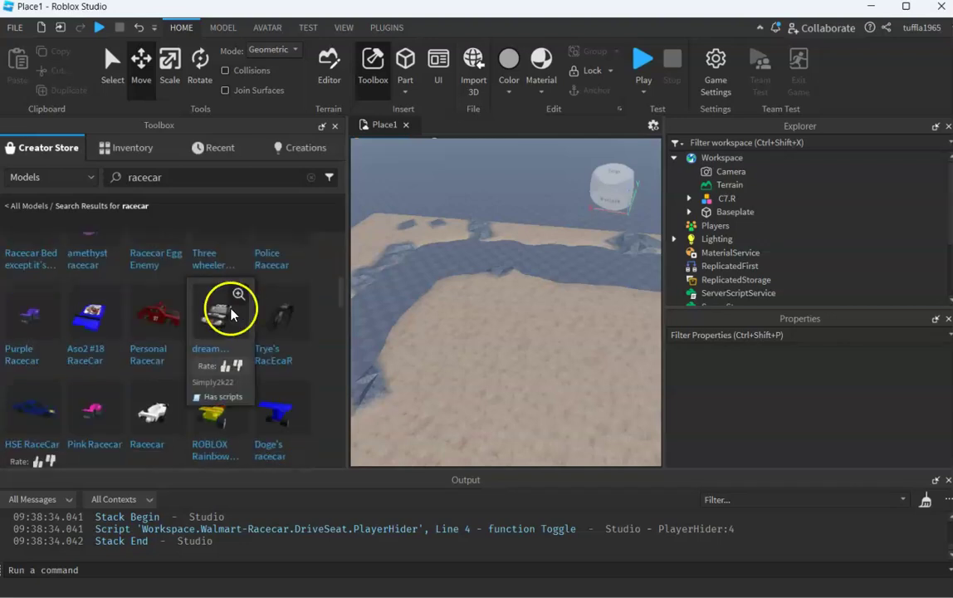
scroll(274, 300, down, 2)
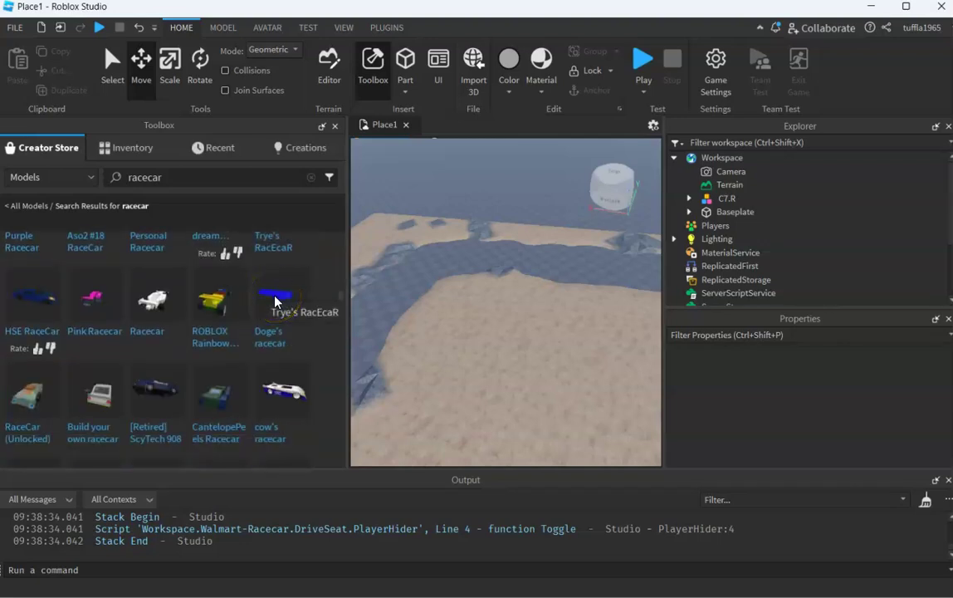
scroll(274, 301, down, 3)
scroll(275, 301, down, 2)
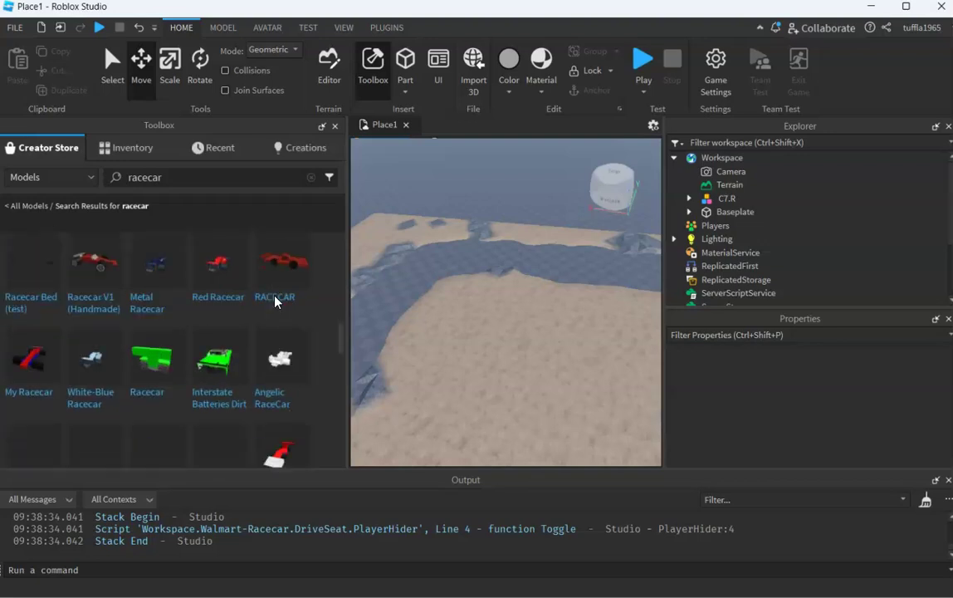
scroll(275, 301, down, 2)
scroll(275, 302, down, 2)
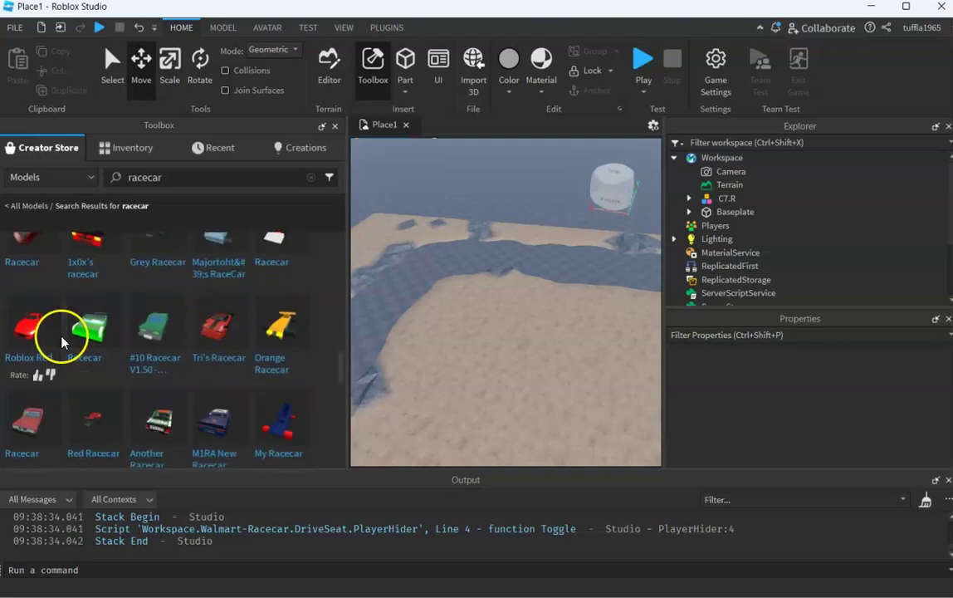
click(28, 330)
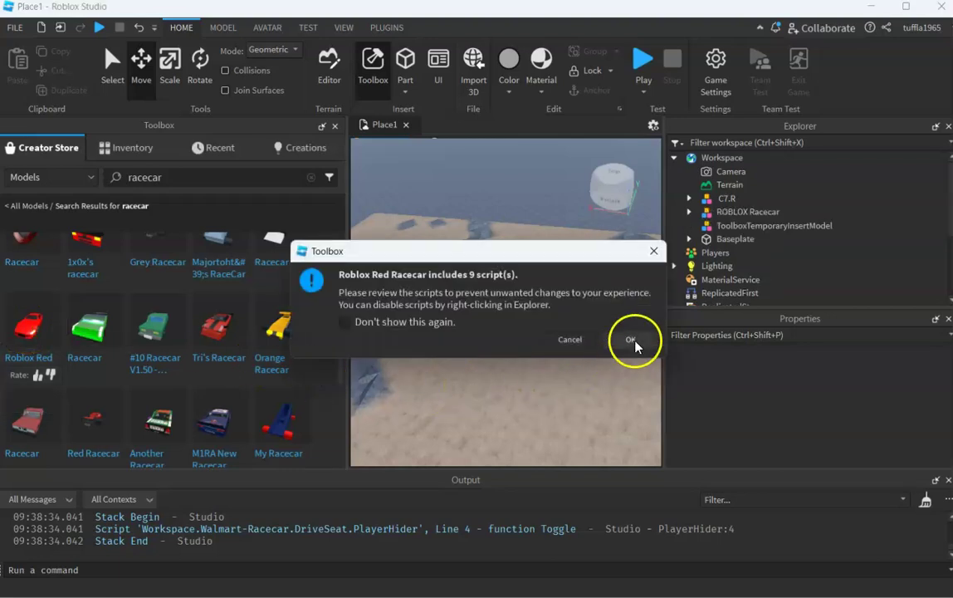
click(631, 339)
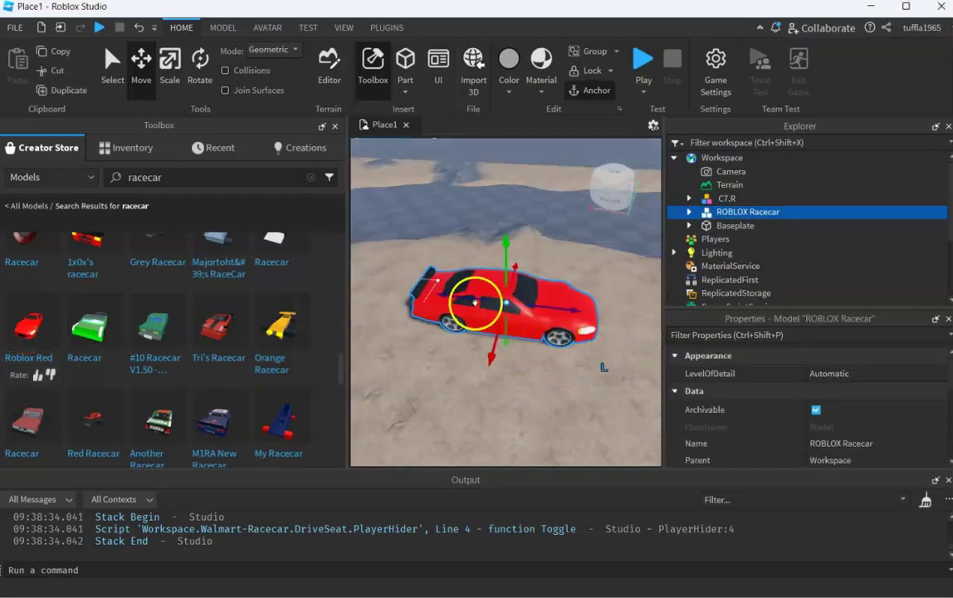
Rotate the ROBLOX Racecar a half turn about its vertical axis, move it onto the track's far stretch and deselect it.
click(200, 60)
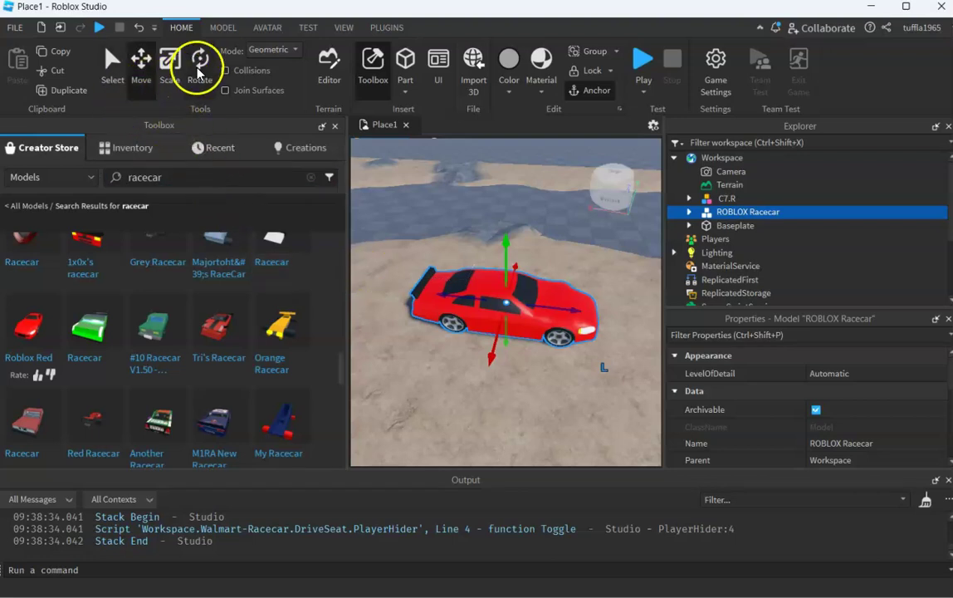
drag(521, 336, 501, 271)
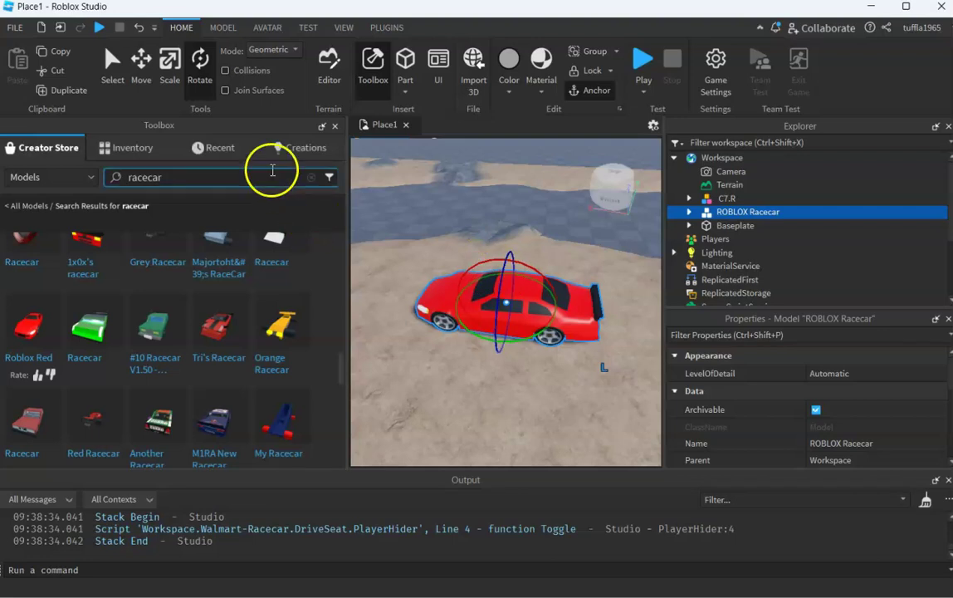
click(142, 63)
drag(522, 266, 556, 184)
click(574, 280)
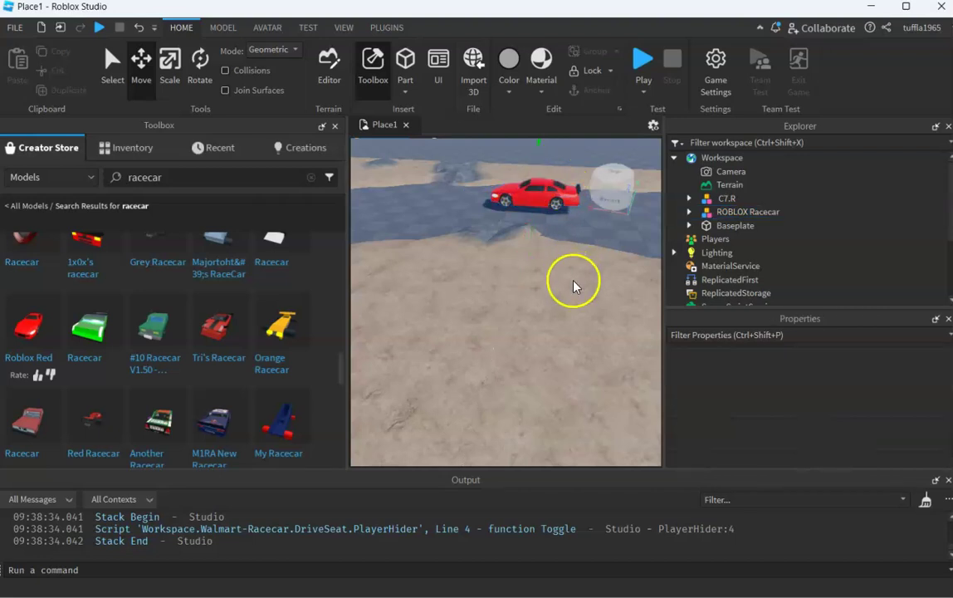
Start a playtest, run the character across the sand to the new red racecar and board it.
scroll(576, 286, down, 5)
right_drag(587, 326, 589, 327)
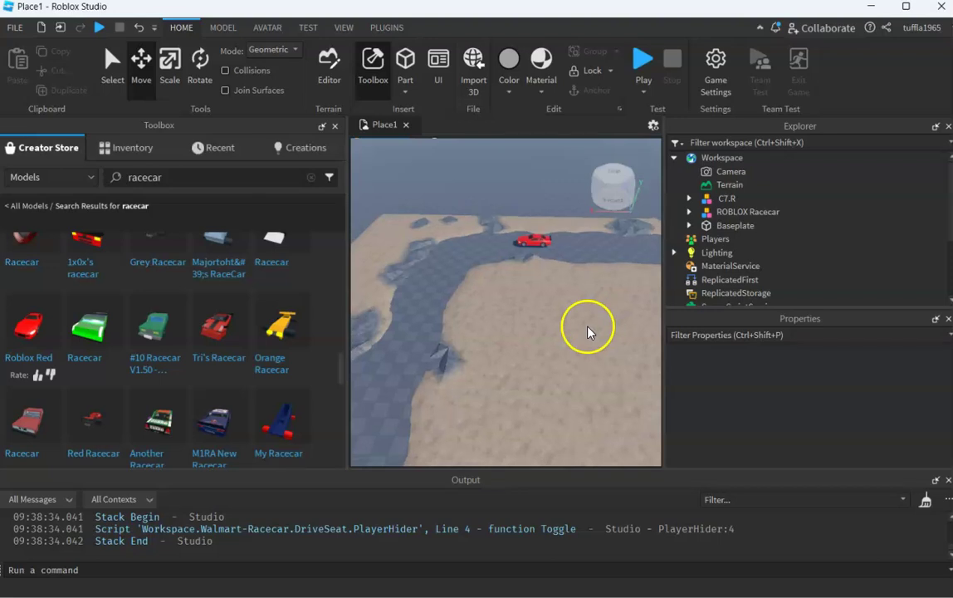
click(642, 59)
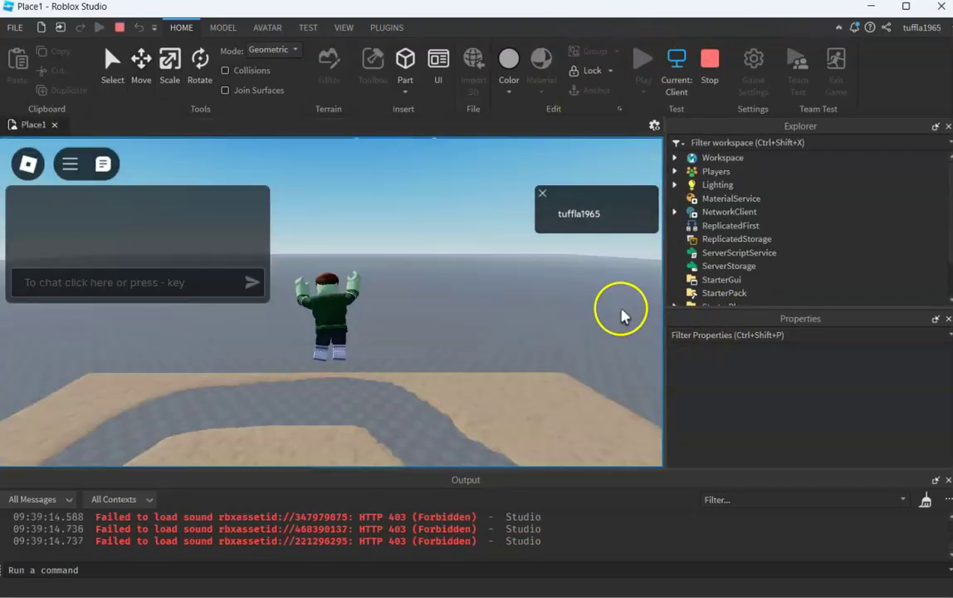
key(w)
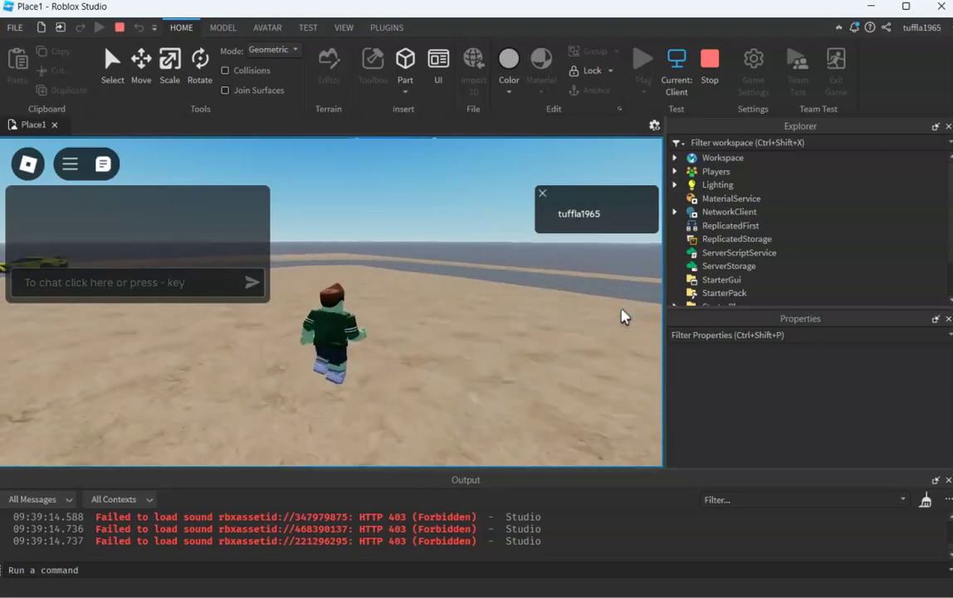
key(Left)
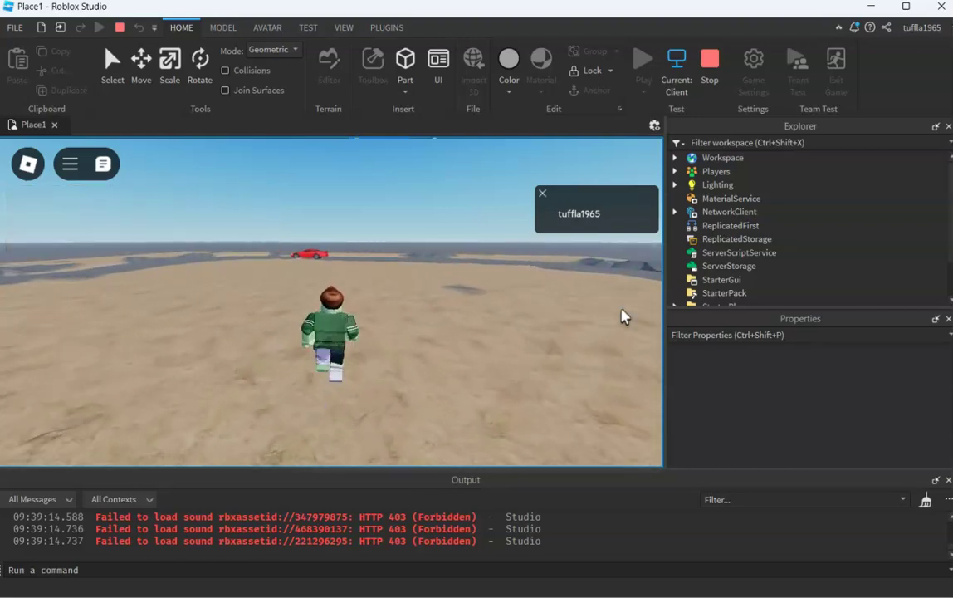
key(w)
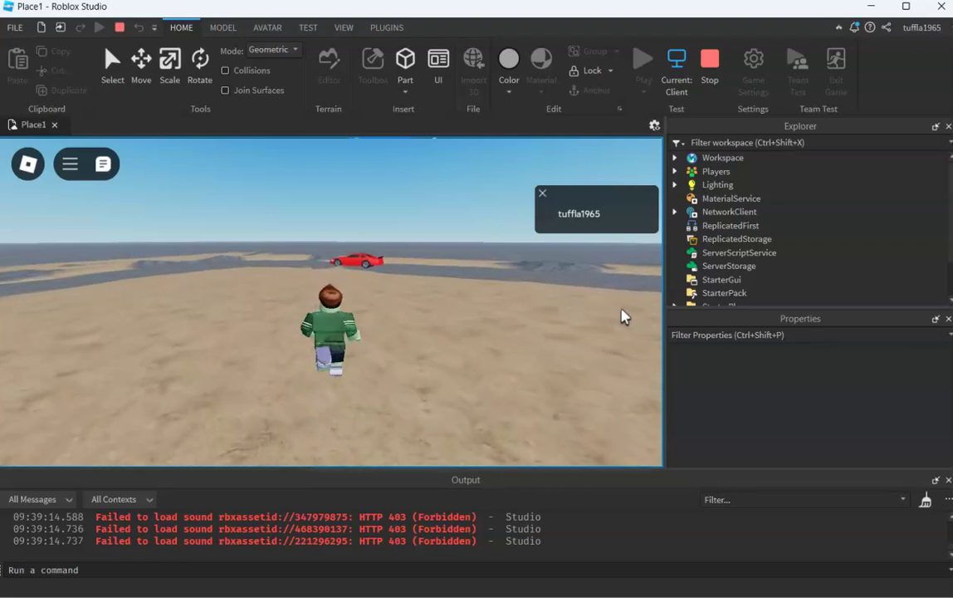
key(w)
key(w)
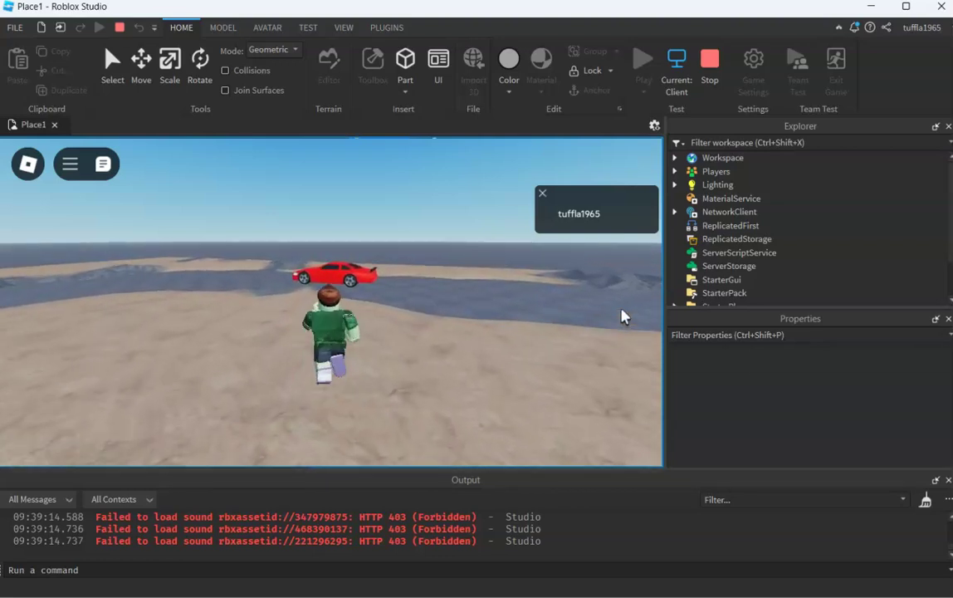
key(w)
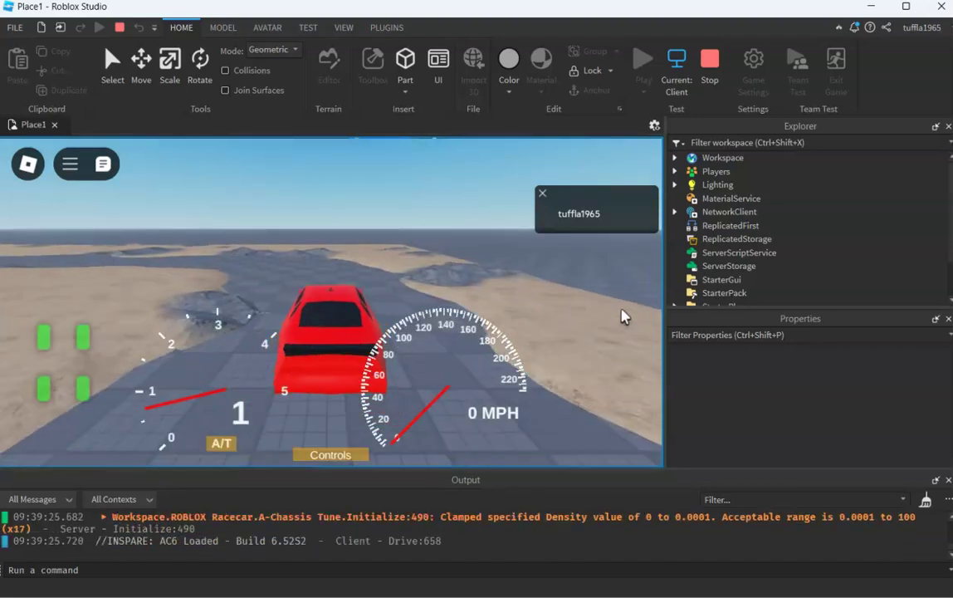
Test-drive the red racecar from the far stretch around the bends and past the parked yellow racecar.
key(w)
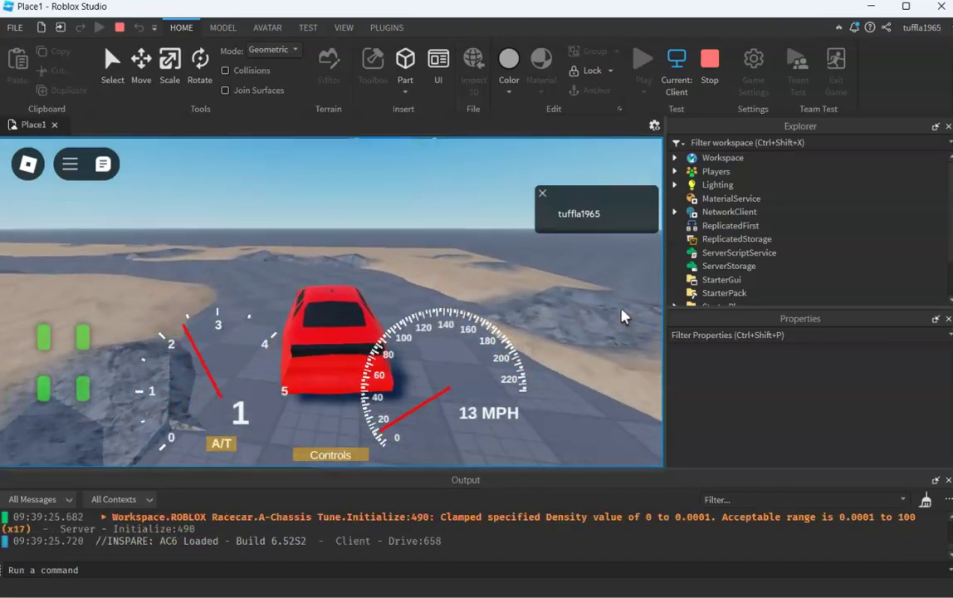
key(w)
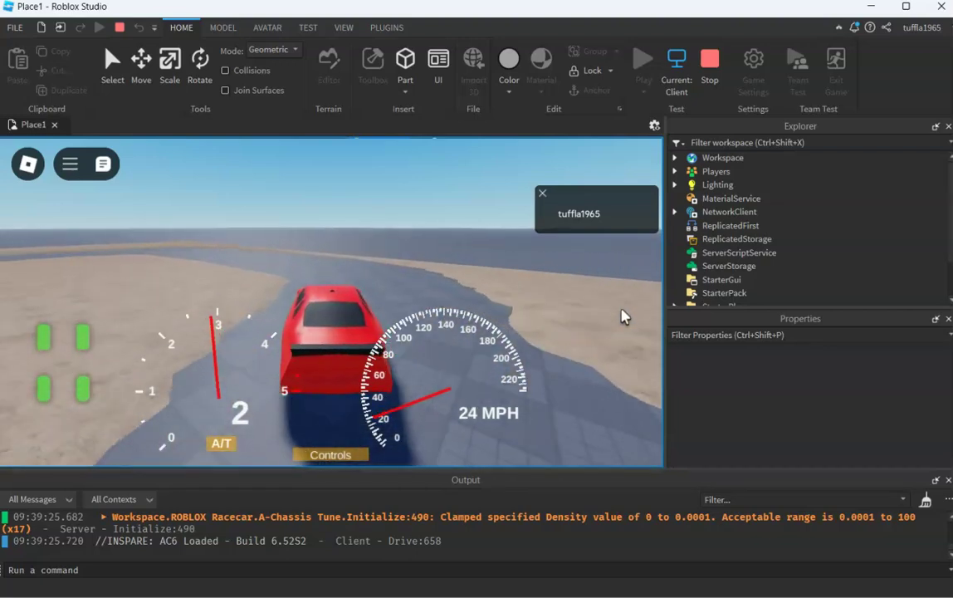
key(a)
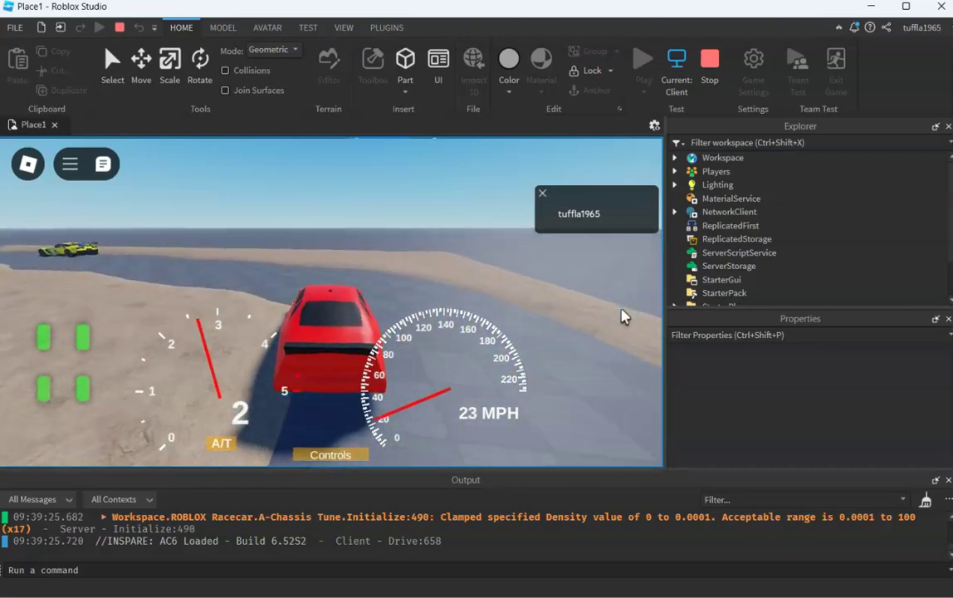
key(w)
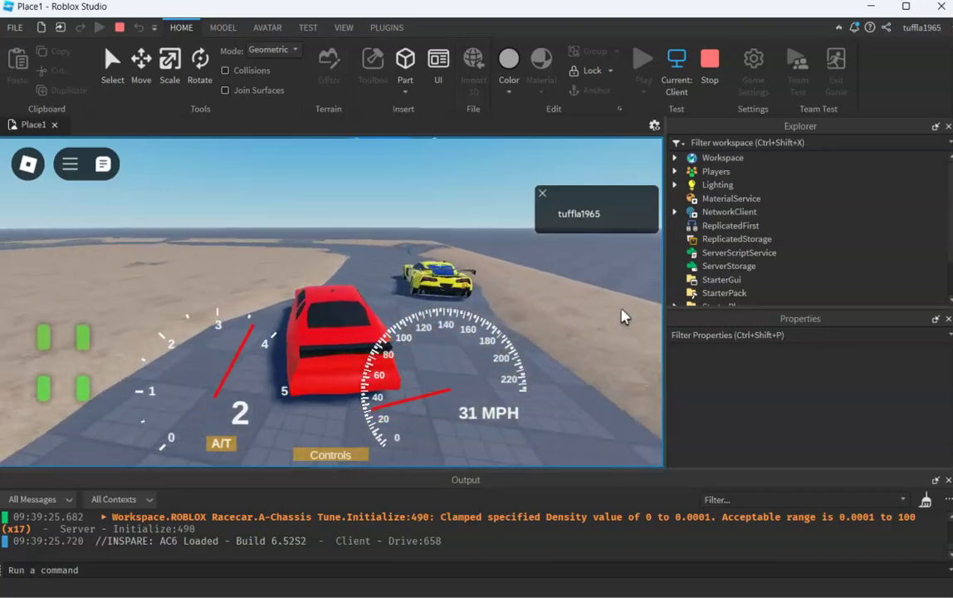
key(d)
key(a)
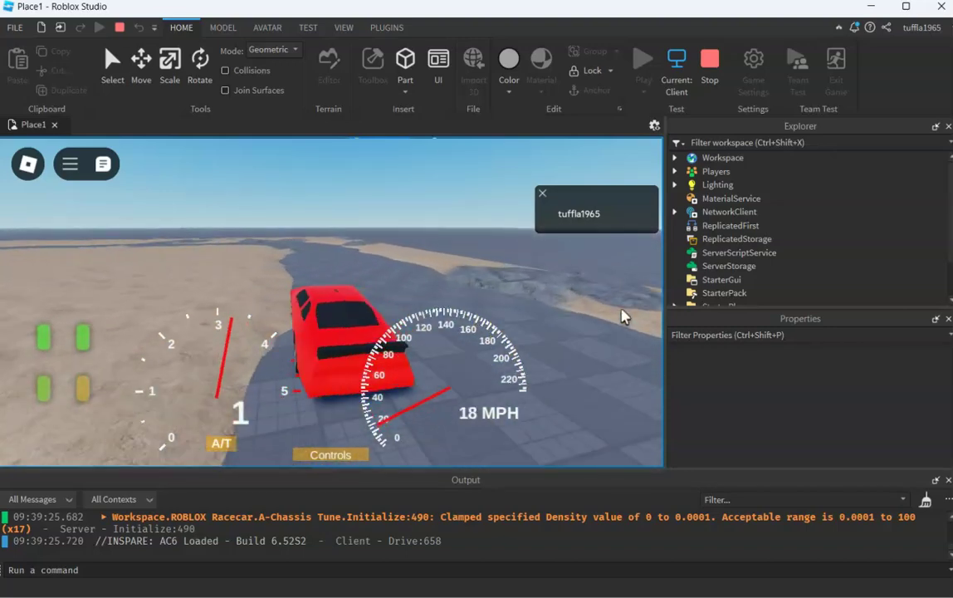
Drive the red racecar on around a full lap, steering left through the corners back past the yellow racecar.
key(w)
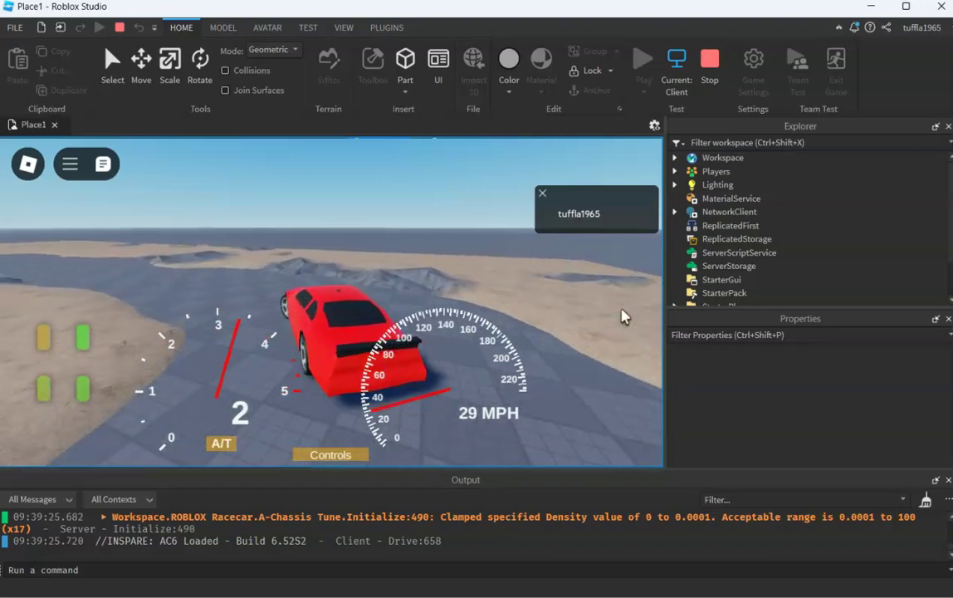
key(a)
key(w)
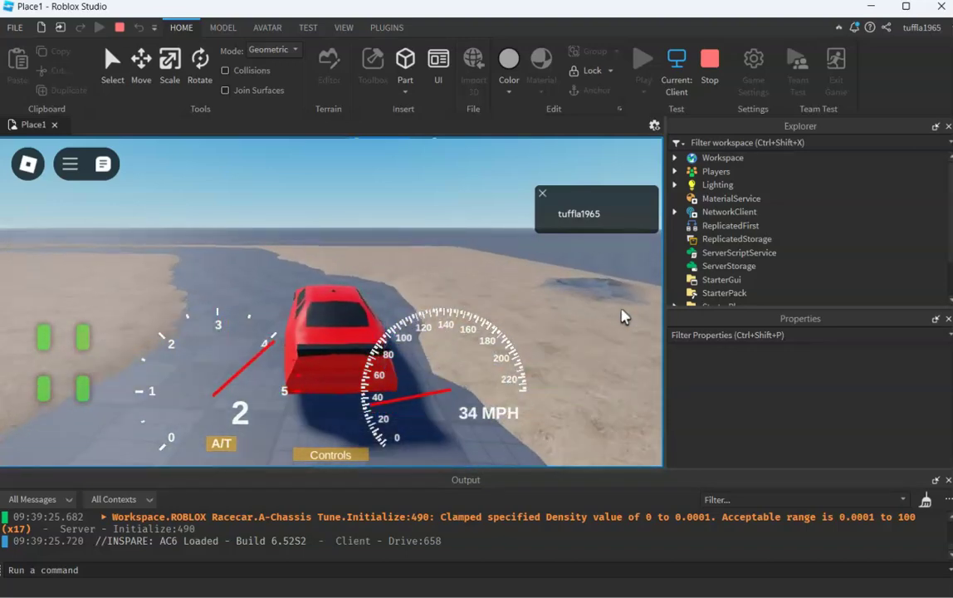
key(w)
key(a)
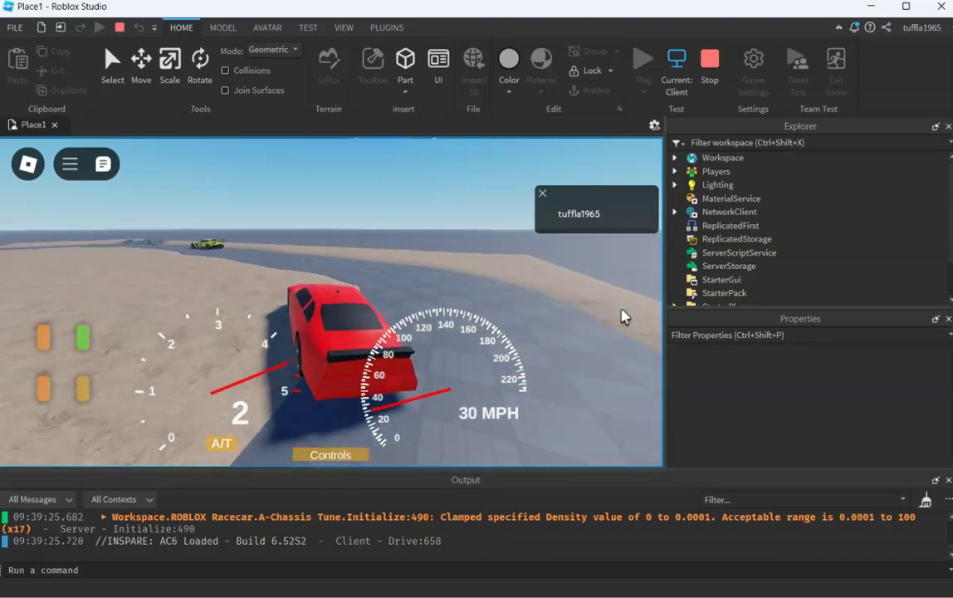
key(w)
key(w)
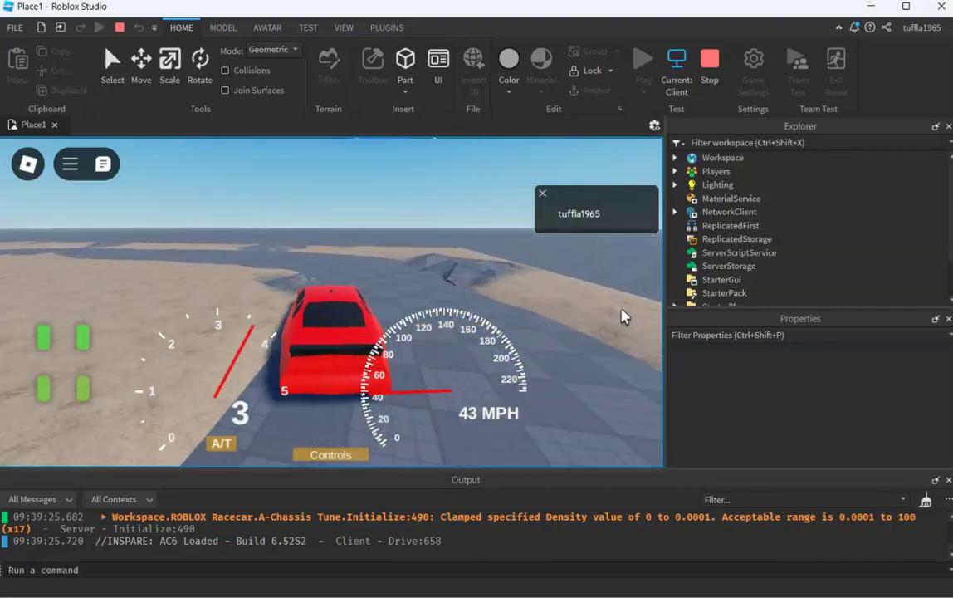
Drive another lap with the red racecar, steering back onto the track from the rocky outer corner.
key(a)
key(w)
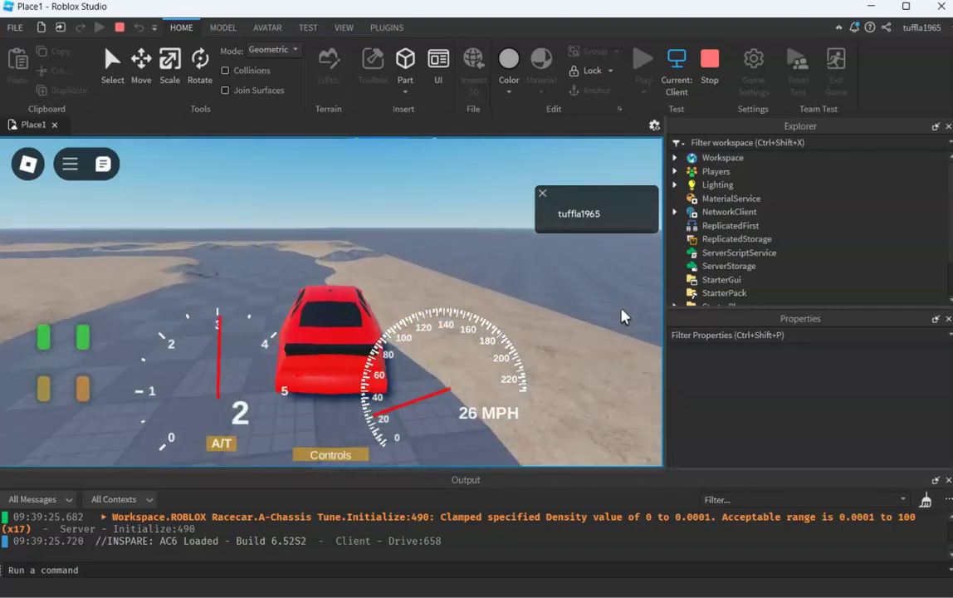
key(a)
key(w)
key(a)
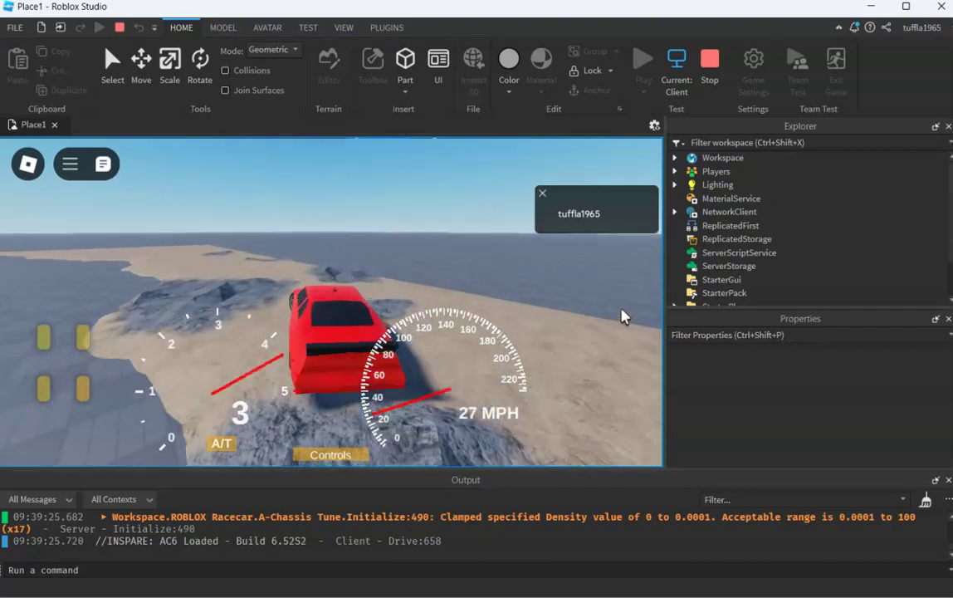
key(w)
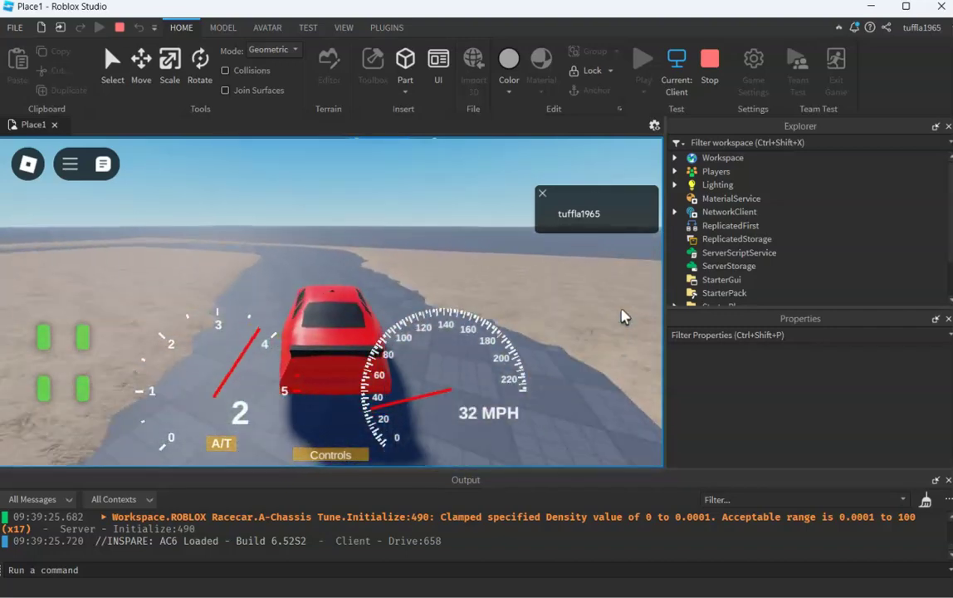
key(w)
key(a)
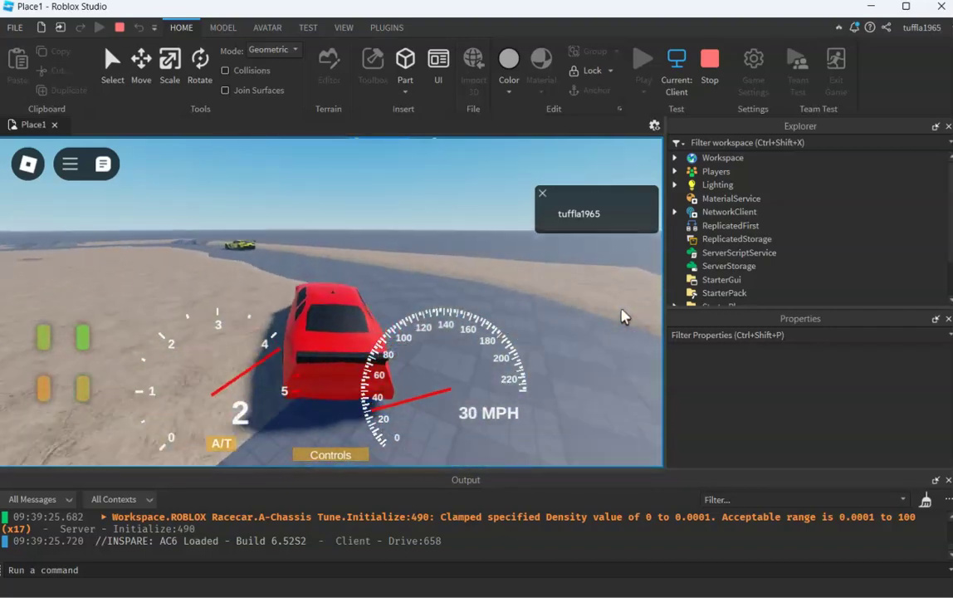
key(w)
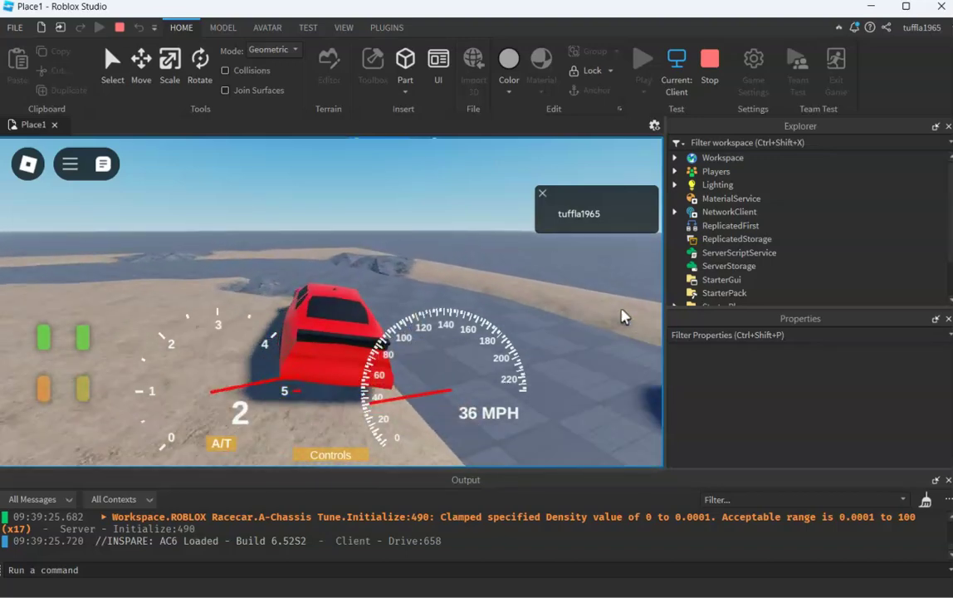
Drive the red racecar down the straight beyond the yellow racecar to the outer sand, and end the playtest.
key(a)
key(w)
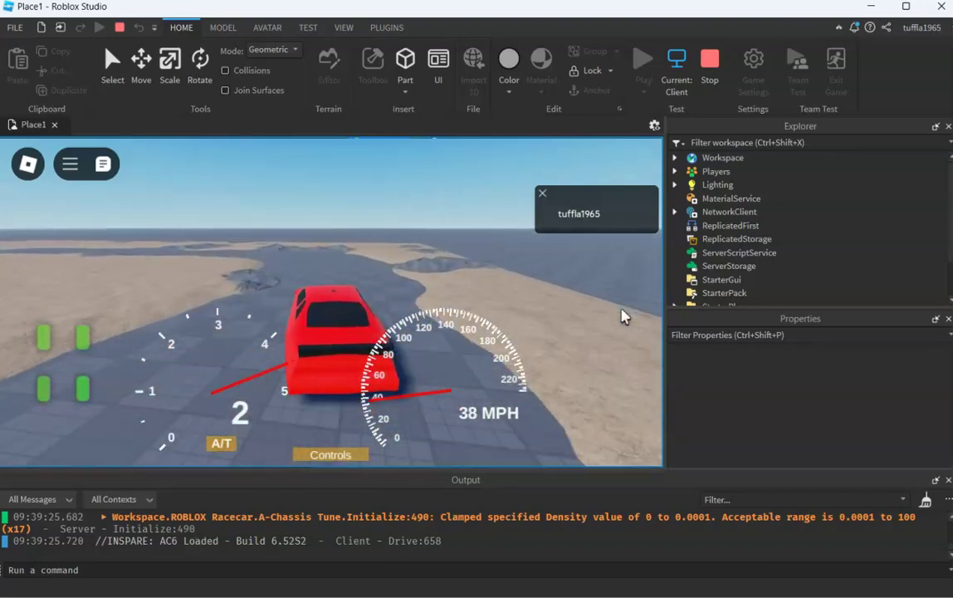
key(a)
key(w)
key(a)
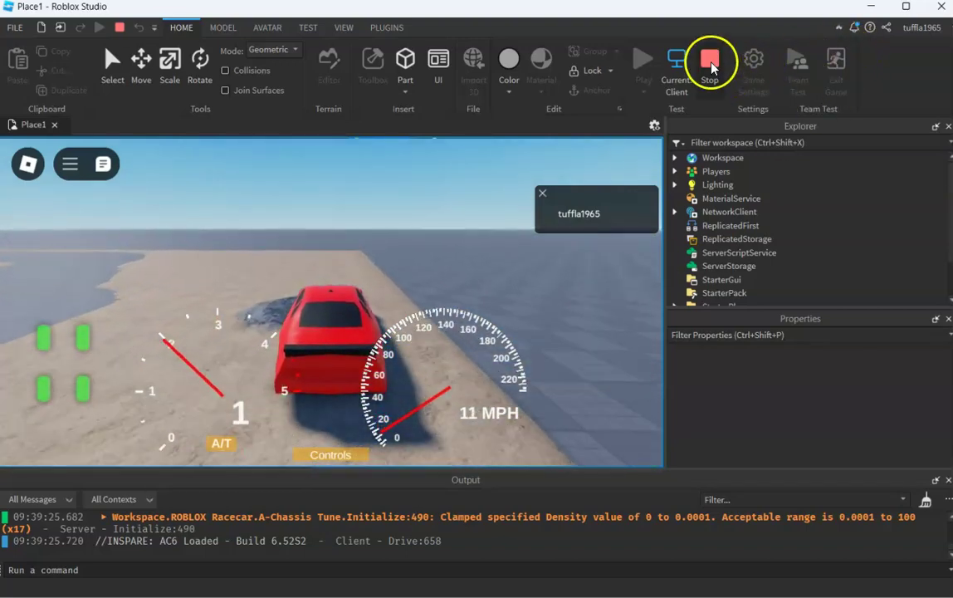
click(710, 60)
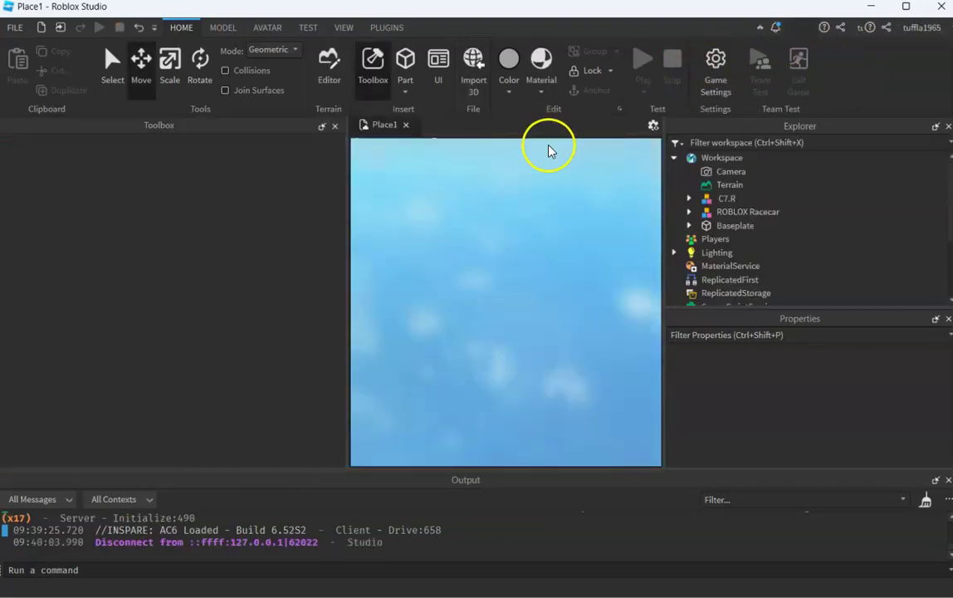